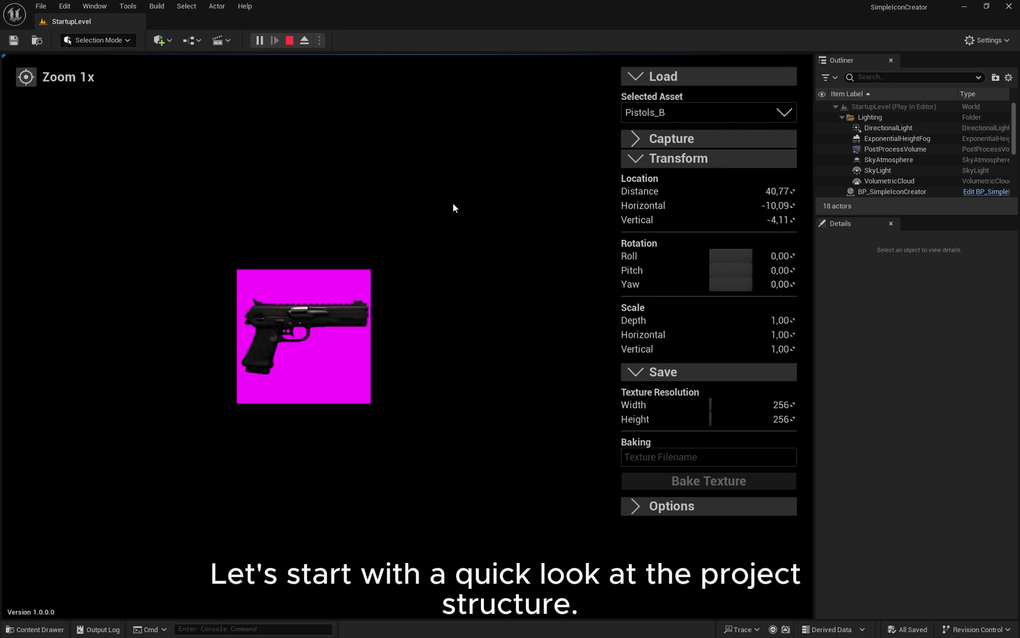
Step: Stop the play session and inspect the Pistols_B skeletal mesh from Demo/MilitaryWeapDark/Weapons in side view, closing its editor when done
click(287, 40)
key(ctrl+space)
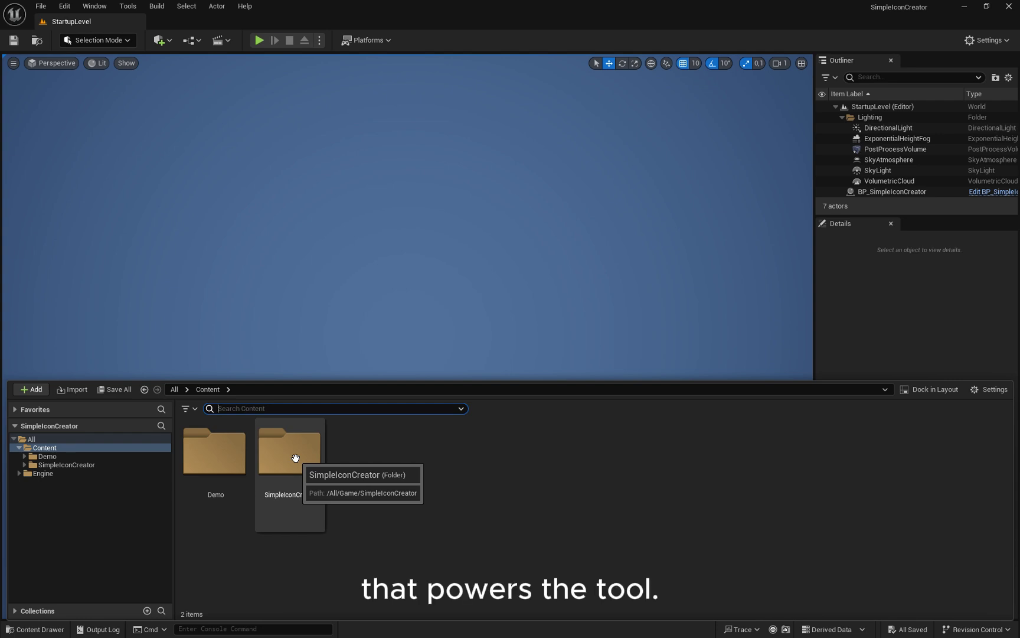
double_click(229, 458)
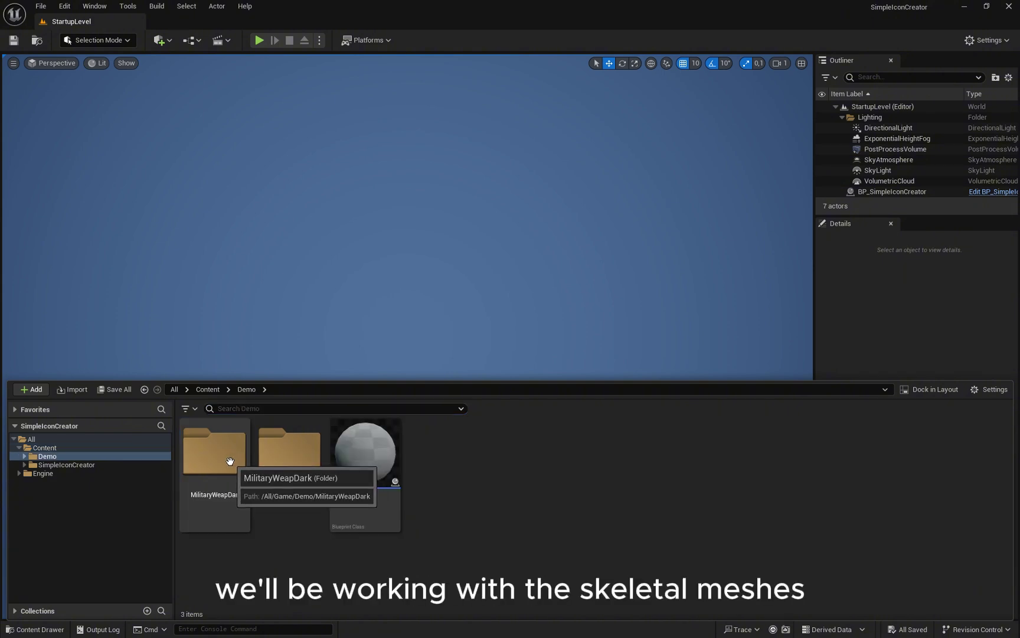
double_click(234, 460)
double_click(214, 461)
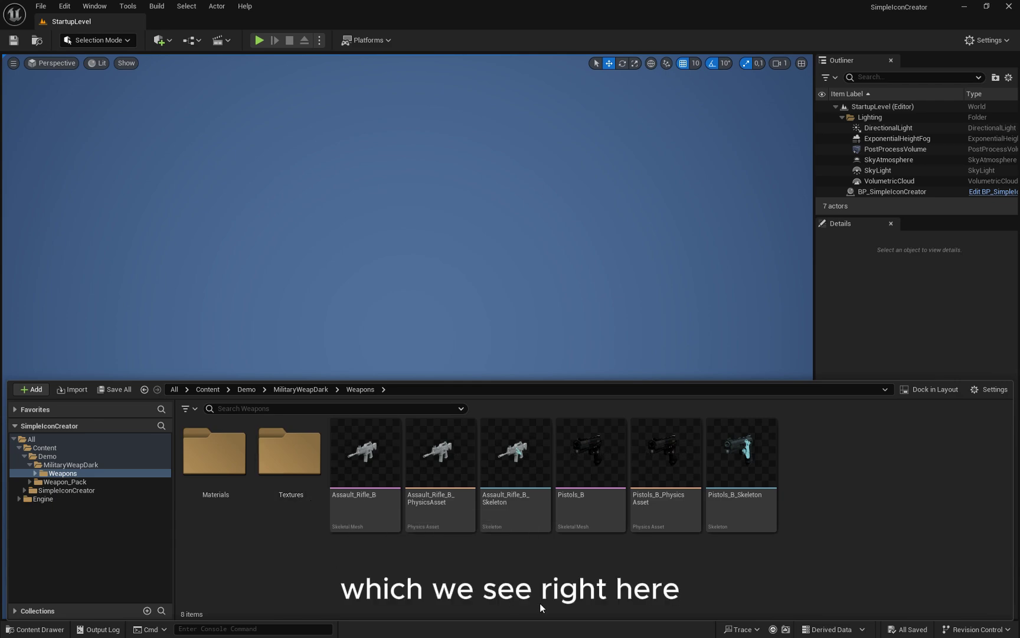
double_click(589, 519)
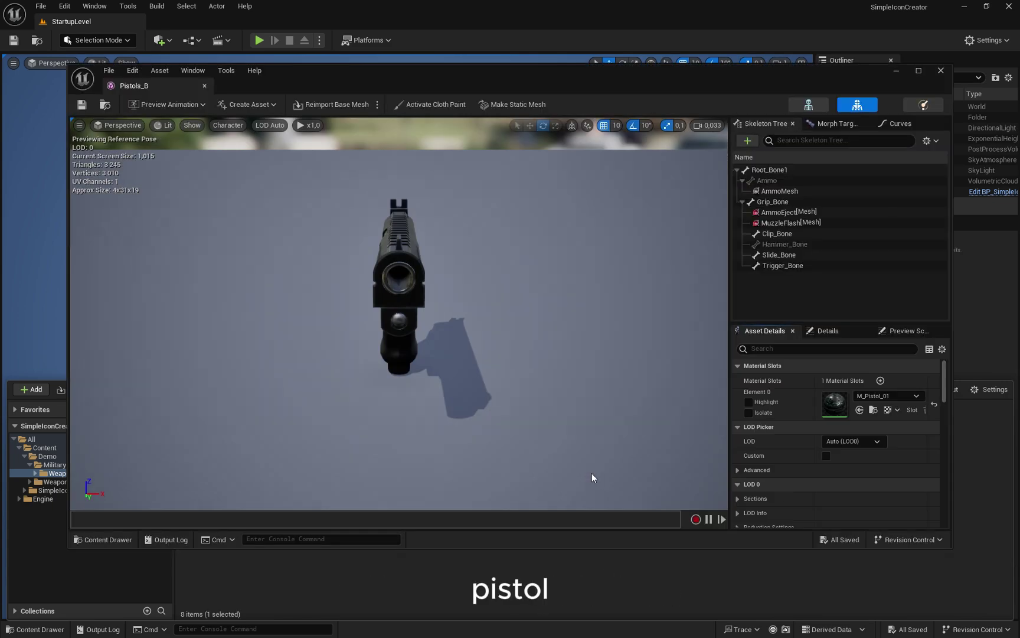
drag(513, 311, 337, 316)
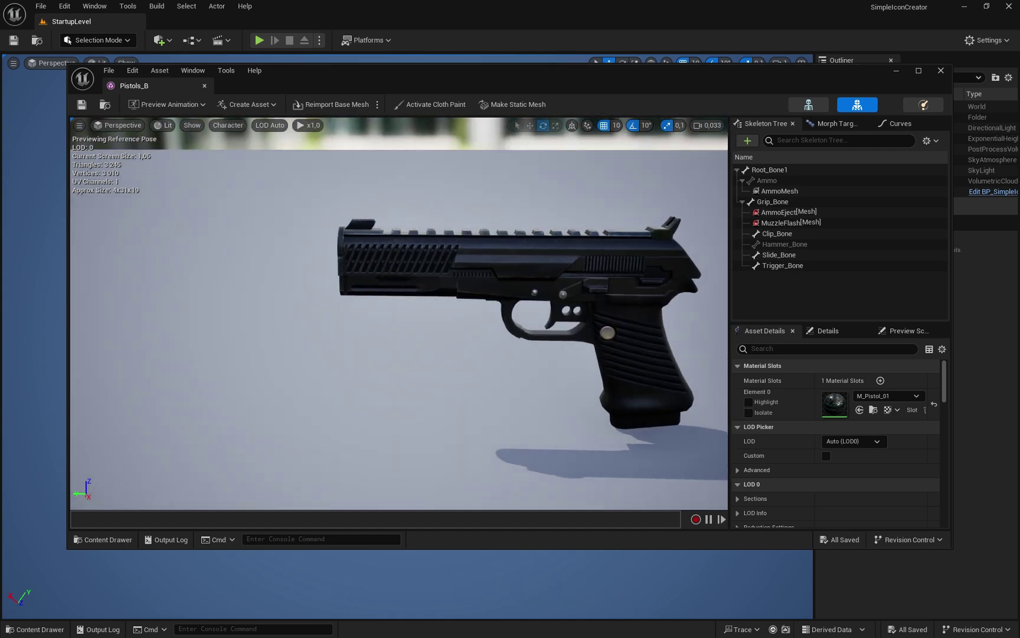
click(941, 71)
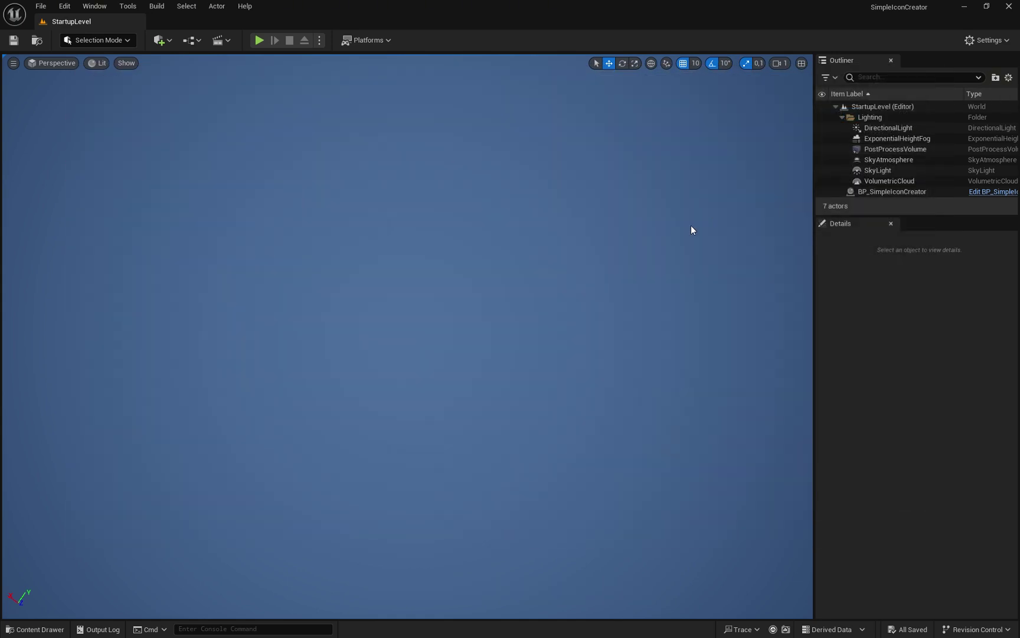
Step: Inspect the Assault_Rifle_B skeletal mesh from the side in its asset editor, and close the editor
key(ctrl+space)
double_click(365, 451)
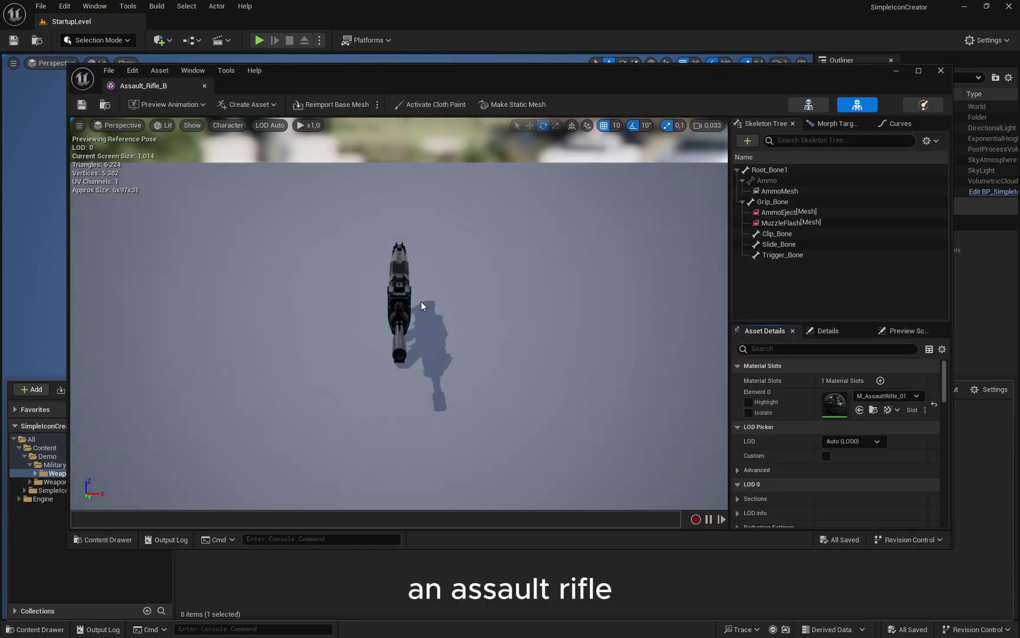
drag(421, 301, 590, 248)
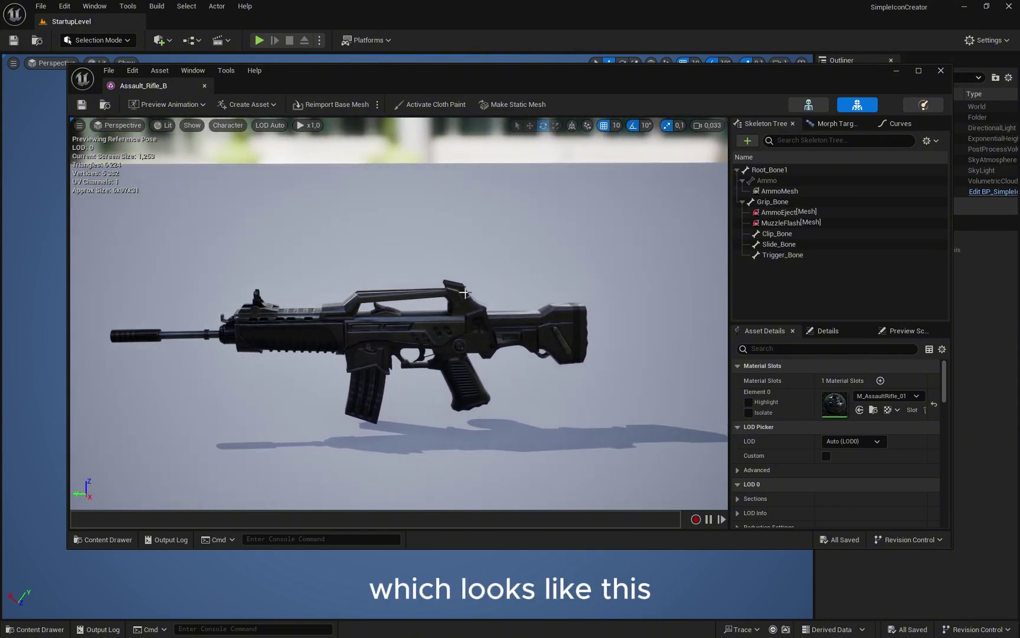
click(940, 71)
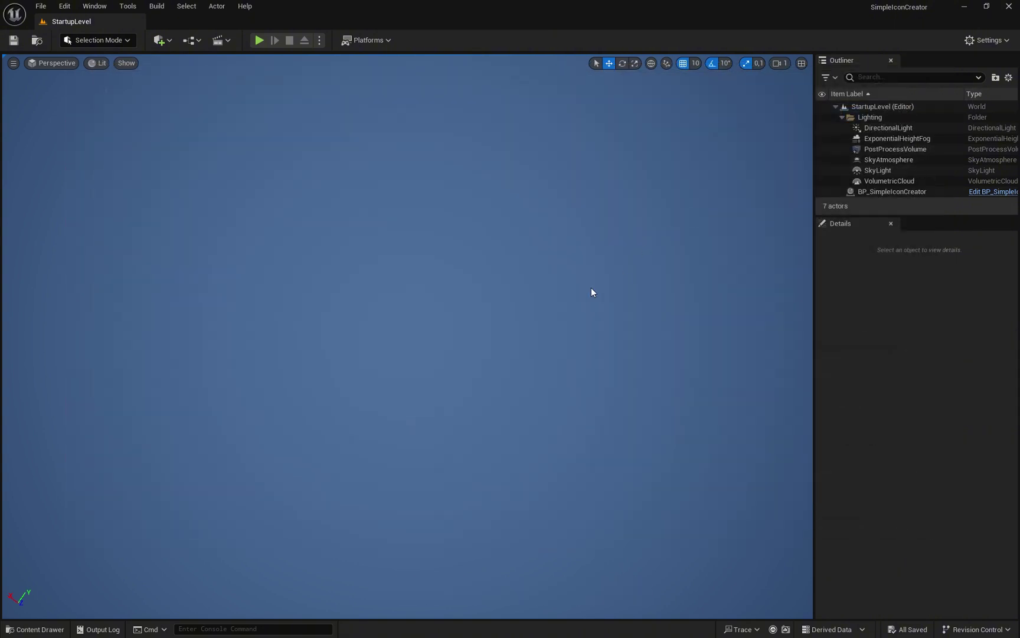
Step: Inspect the SM_GreatAxe static mesh in the Weapon_Pack's Weapons_Kit folder, and close its editor
key(ctrl+space)
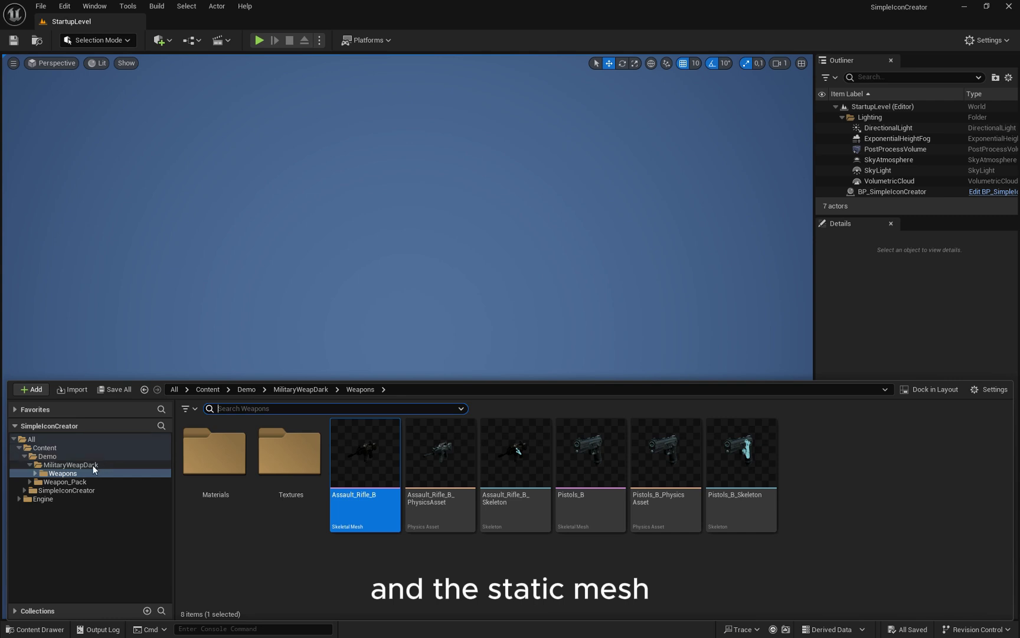
click(75, 456)
double_click(290, 463)
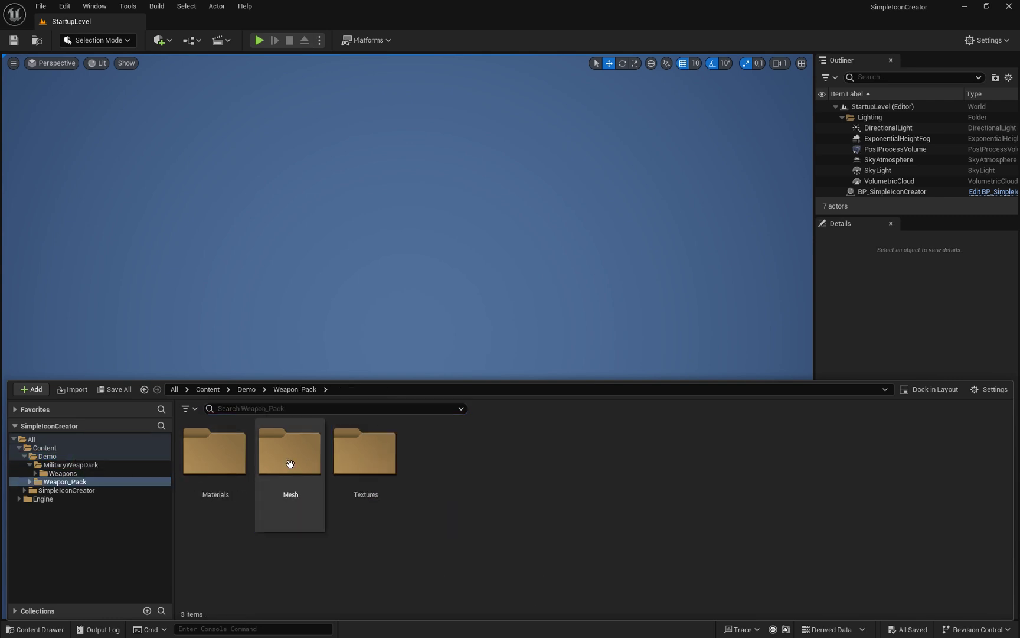
double_click(290, 463)
double_click(220, 460)
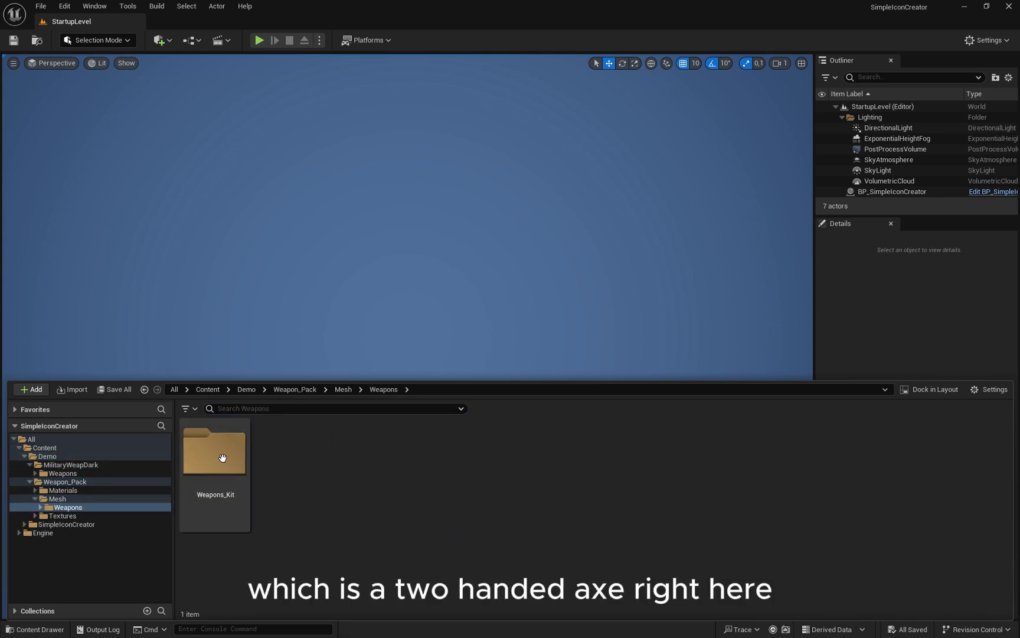
double_click(221, 459)
double_click(237, 462)
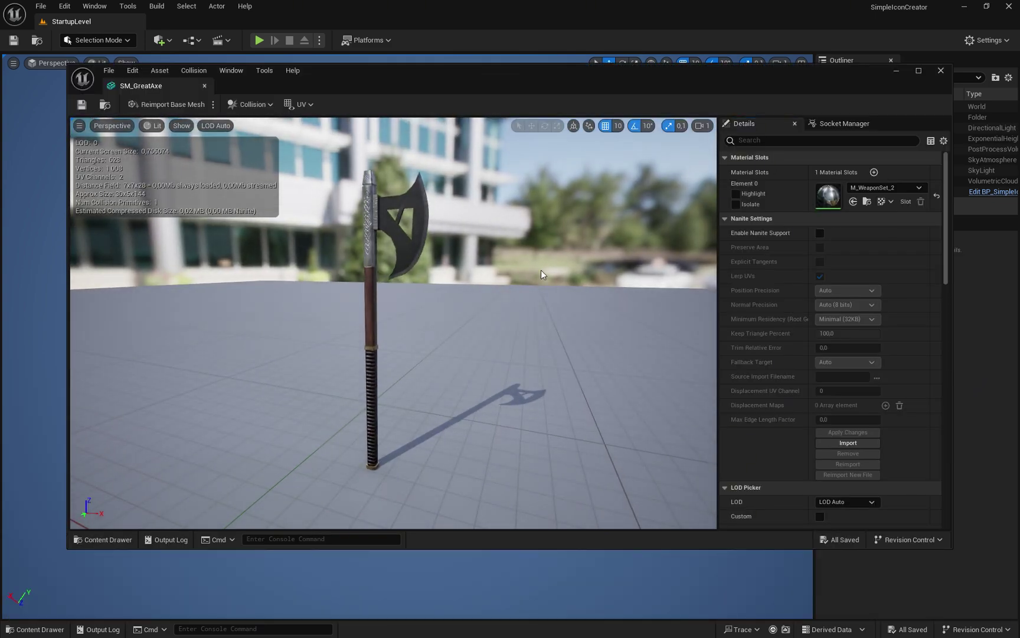
click(941, 71)
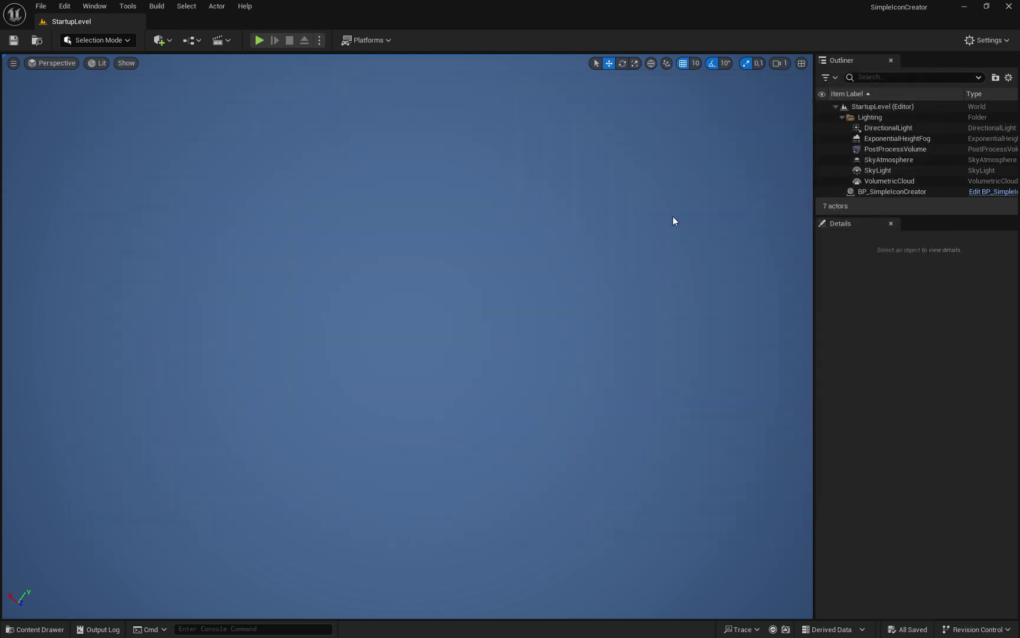
Step: Examine the BP_Sphere blueprint in the Demo folder and its StaticMesh component's transform, and close the blueprint
key(ctrl+space)
click(64, 457)
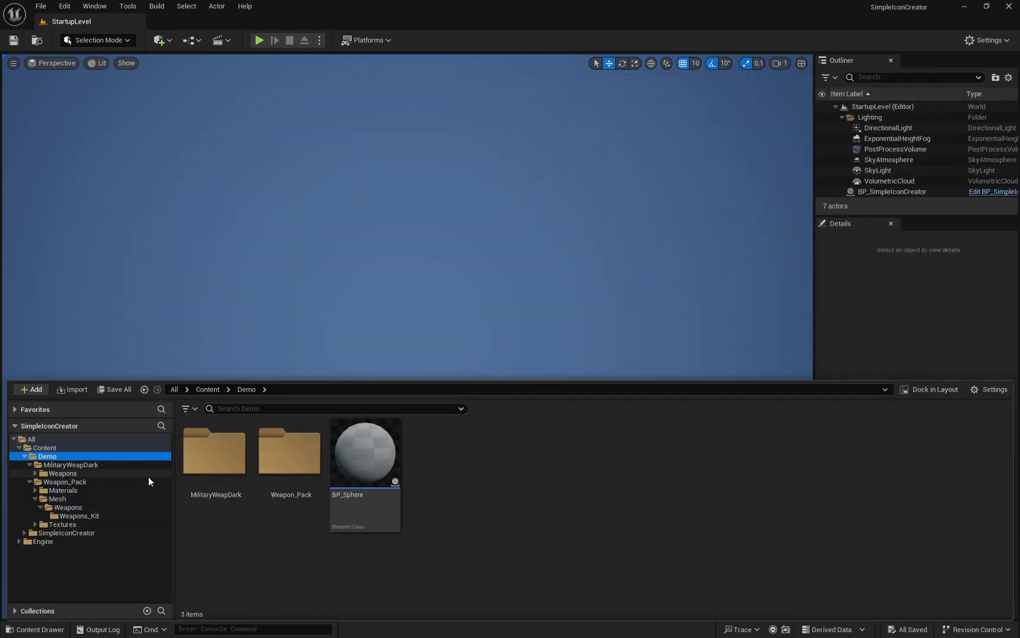
double_click(372, 484)
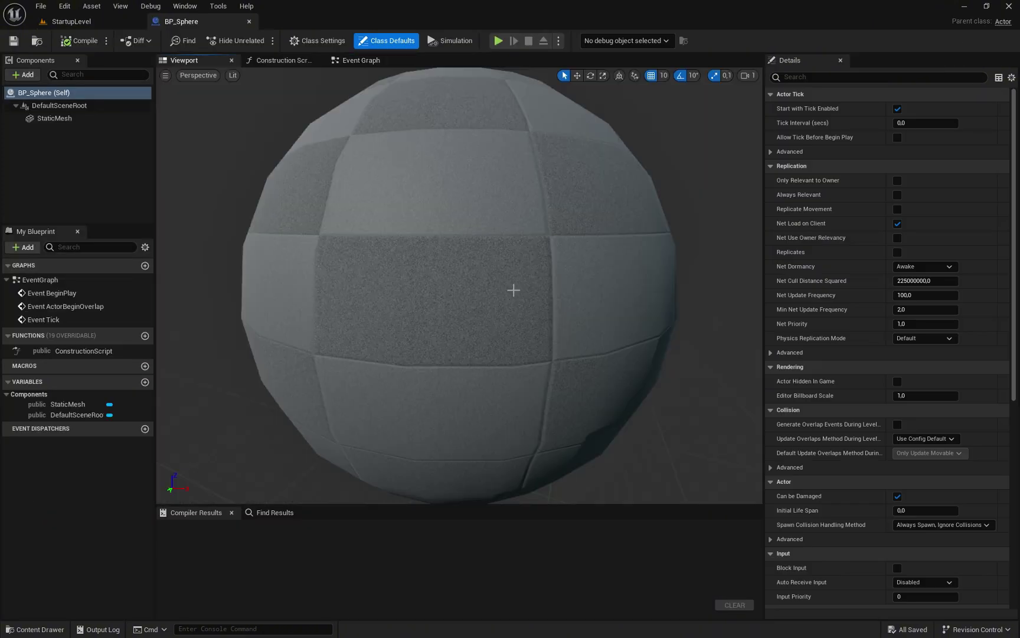
mouse_move(513, 290)
mouse_down()
mouse_move(513, 330)
mouse_move(419, 330)
mouse_move(473, 301)
mouse_move(496, 266)
mouse_move(472, 283)
mouse_move(514, 290)
mouse_up()
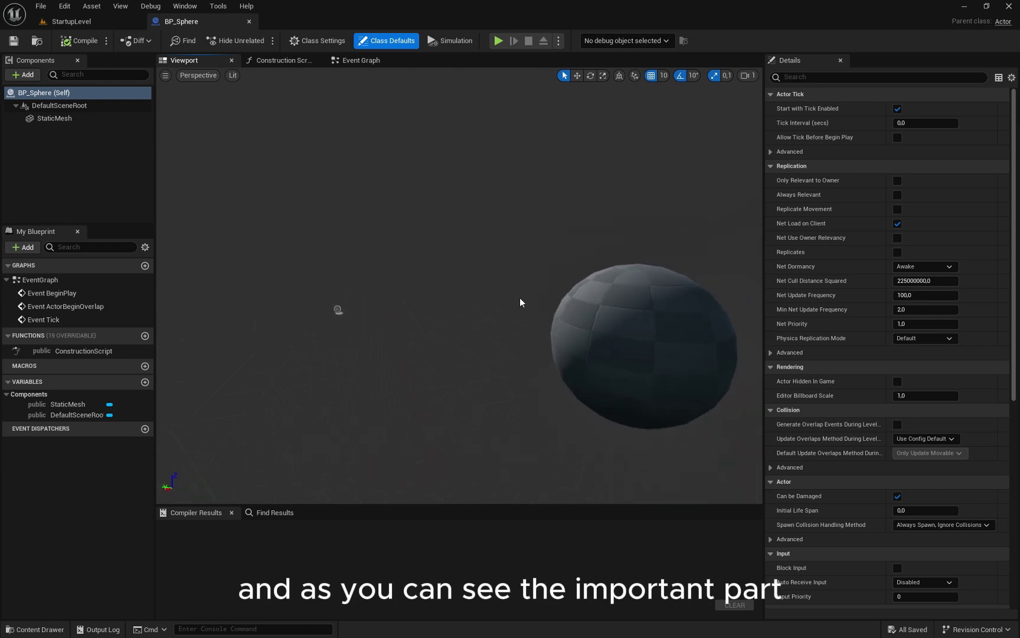
click(69, 118)
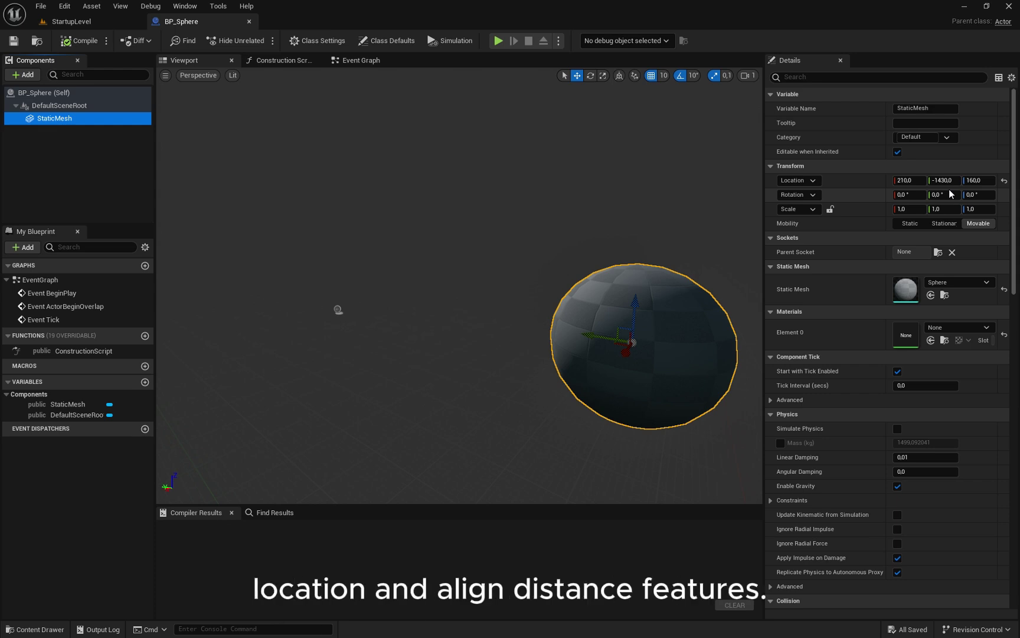
click(249, 21)
Step: Run the icon creator level and load the Pistols_B skeletal mesh as the selected asset
click(260, 41)
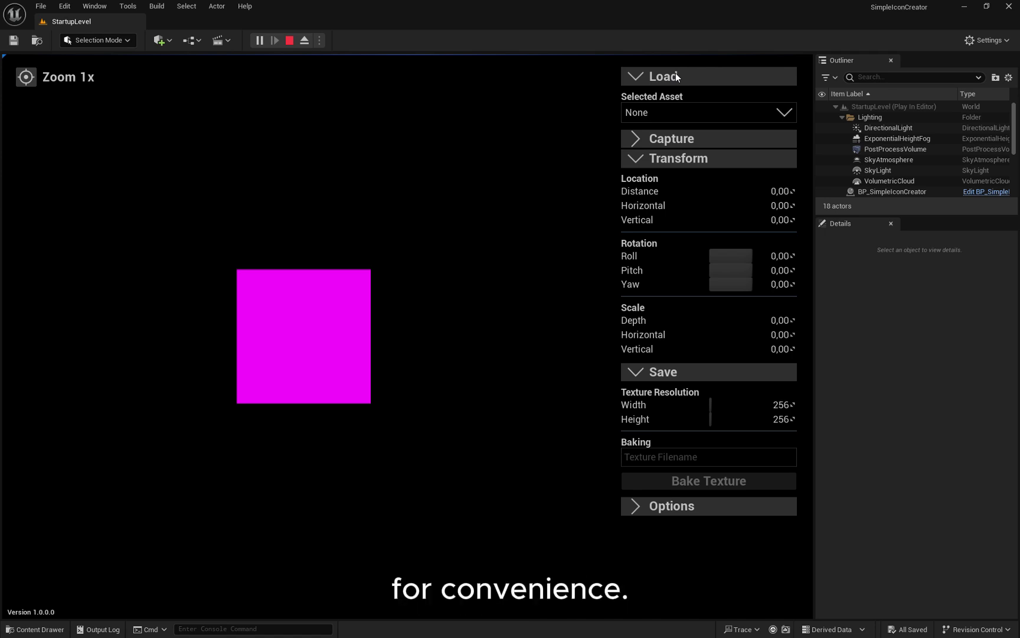
mouse_move(643, 95)
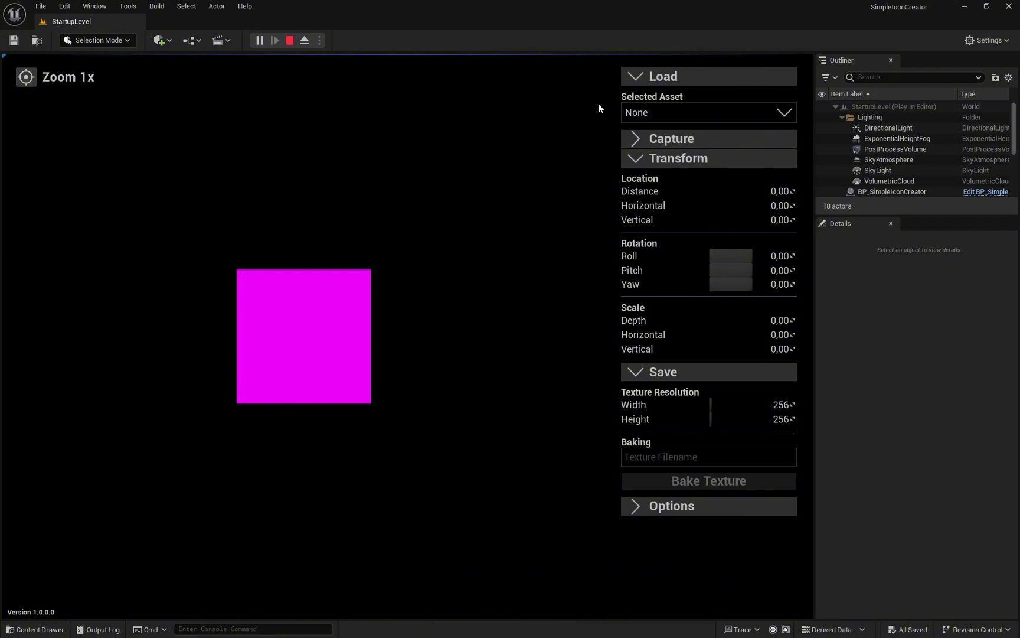
click(667, 112)
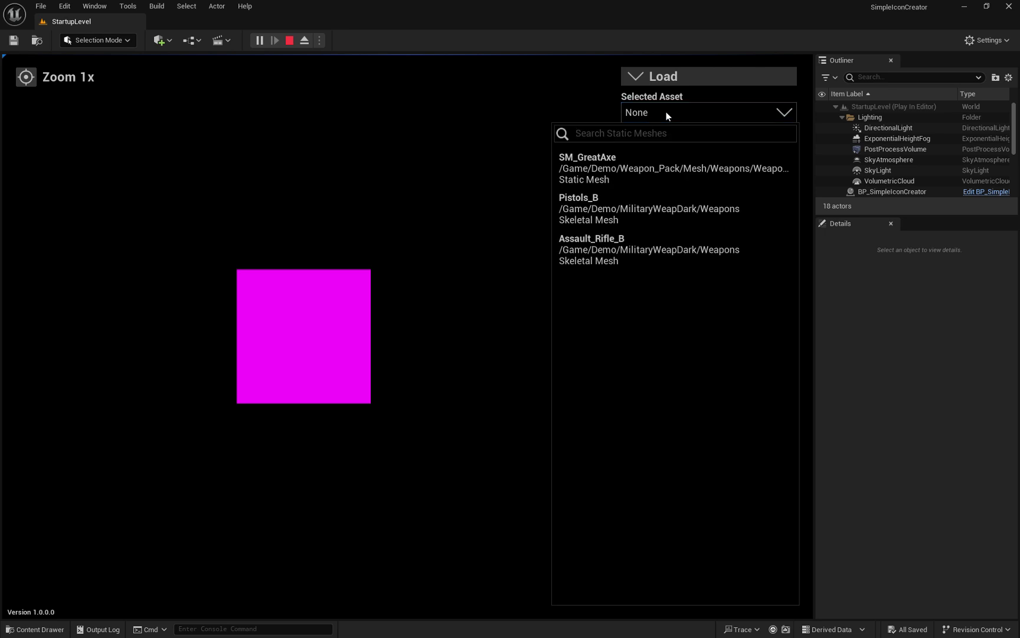
click(629, 209)
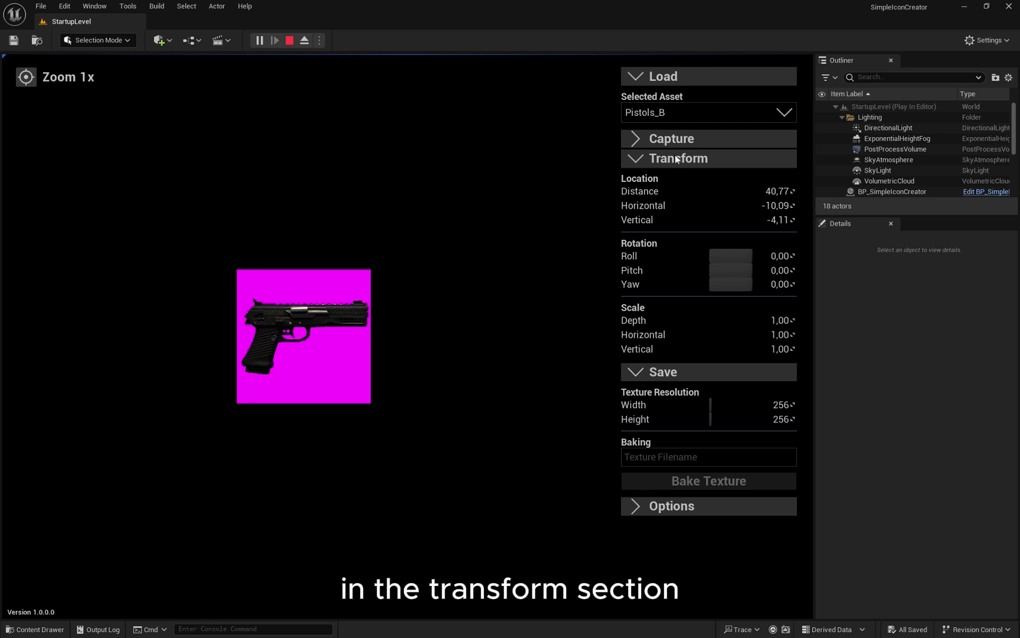
Step: Shift the pistol's horizontal location to about -10.86 and set its distance to 40
mouse_move(750, 191)
mouse_down()
mouse_move(732, 191)
mouse_move(762, 191)
mouse_move(762, 204)
mouse_move(750, 205)
mouse_up()
click(762, 191)
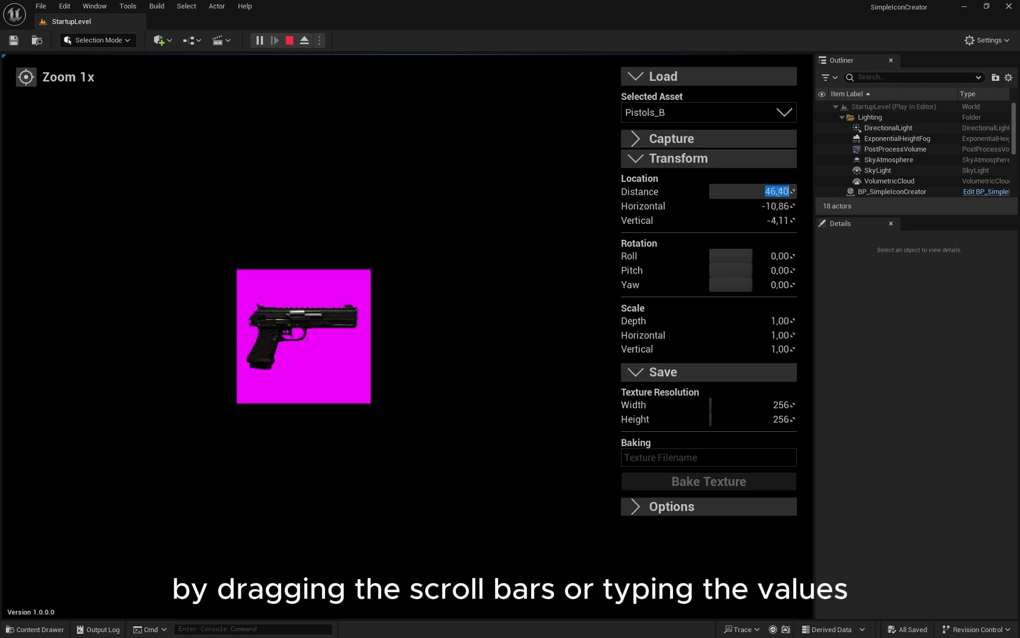
text(40)
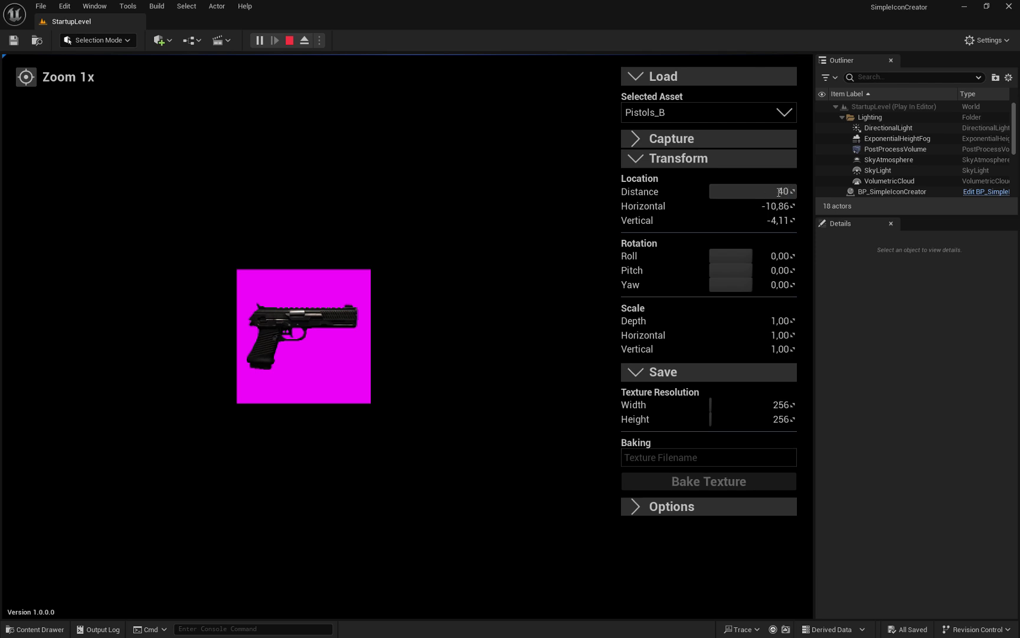
key(Return)
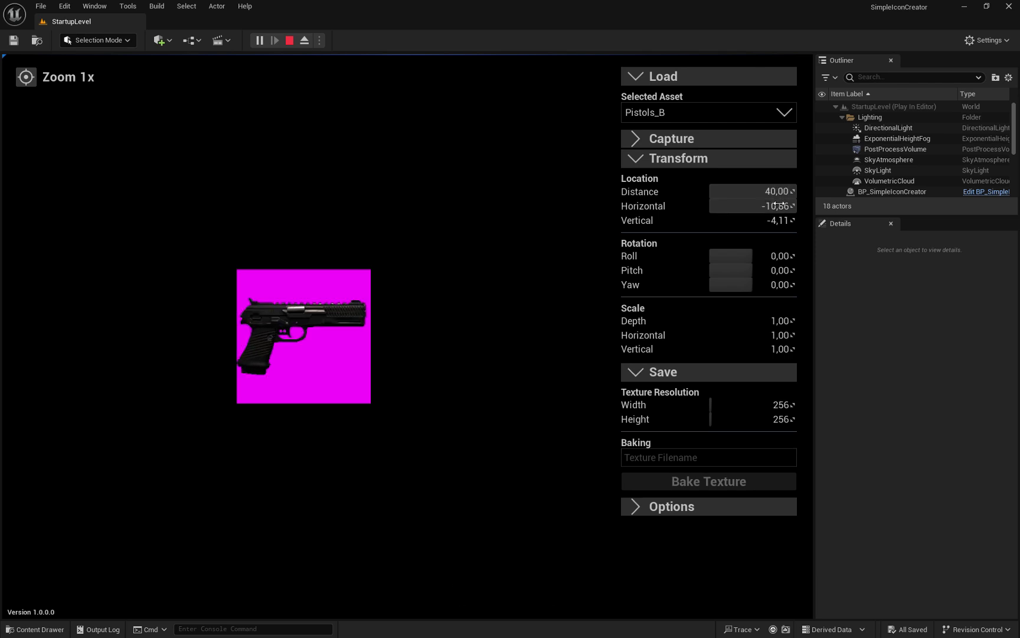
Step: Try a roll of -8.70, pitch 50.05, yaw 47.87 and scale 1.12, 0.96, 0.93 on the pistol, and reload Pistols_B to reset its transform
drag(768, 205, 767, 284)
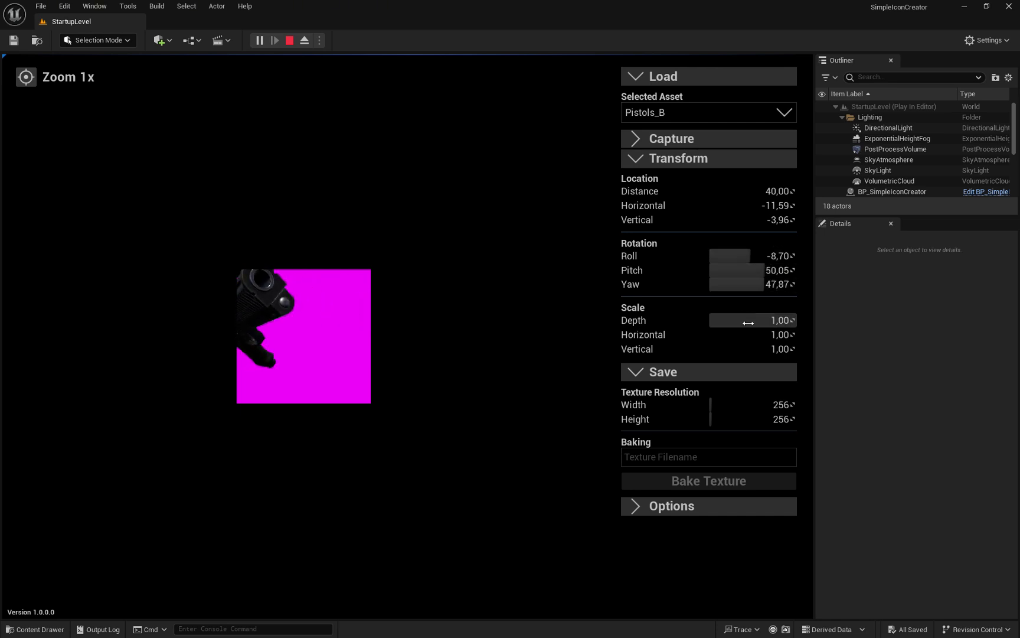
drag(749, 324, 749, 352)
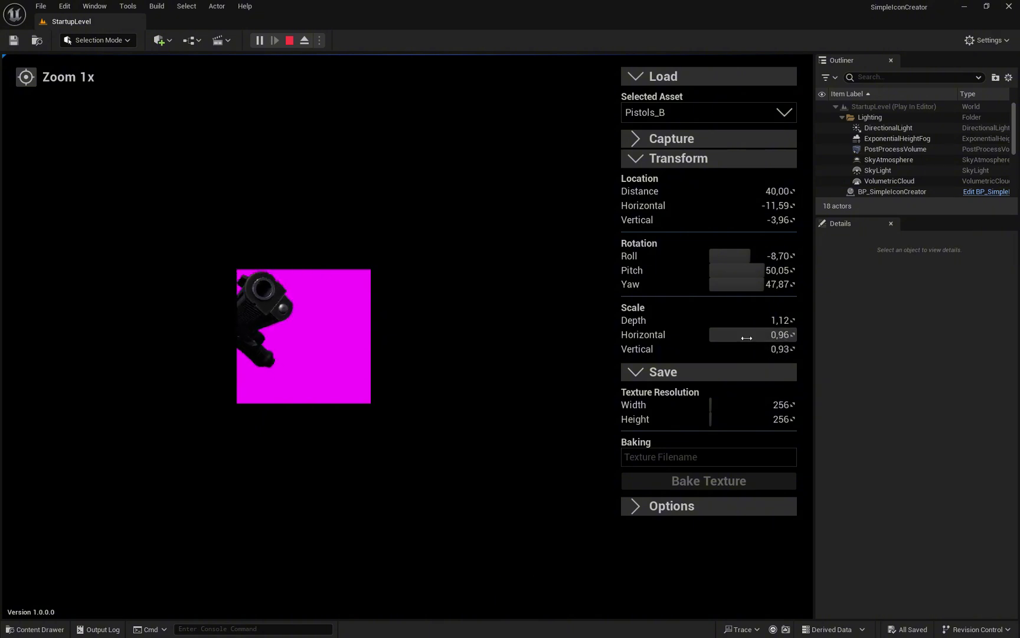
click(729, 109)
click(631, 197)
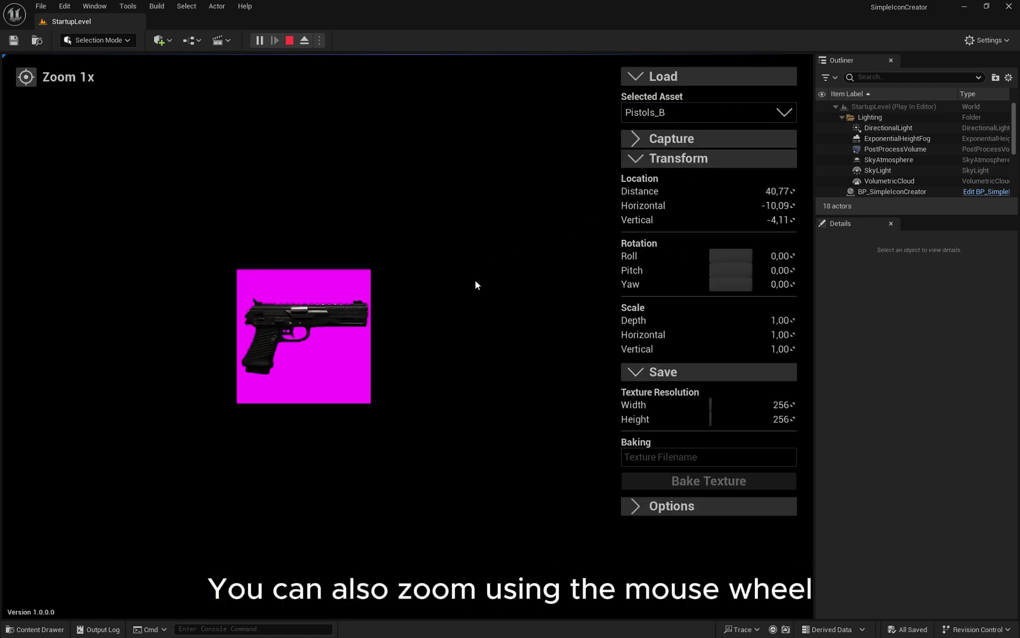
Step: Examine the pistol icon preview at 5x zoom, moving it around and out of view, and restore it centred at 1x
scroll(475, 284, up, 4)
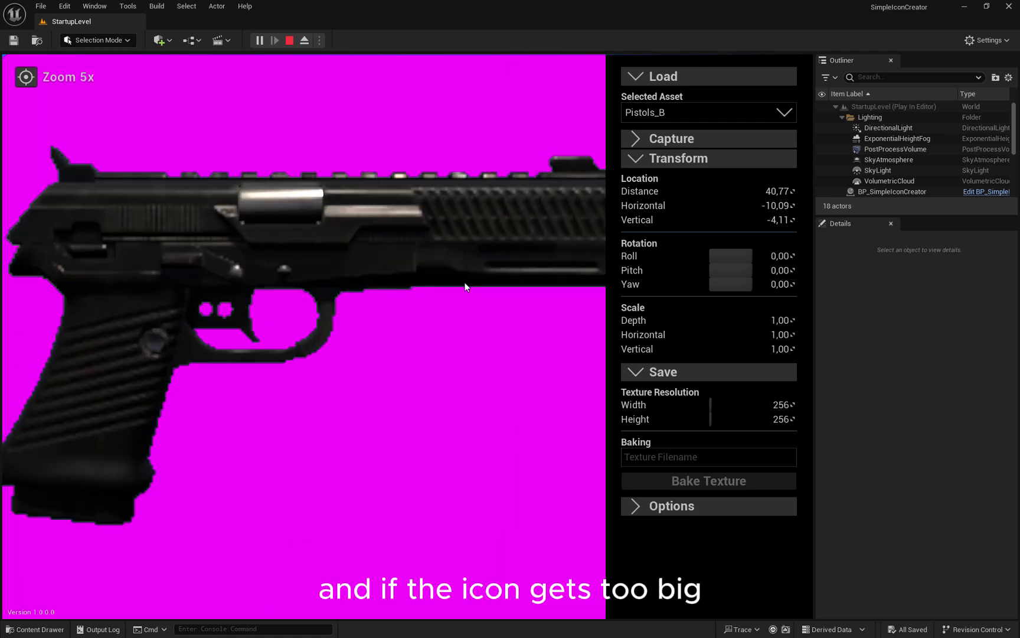
drag(465, 282, 519, 376)
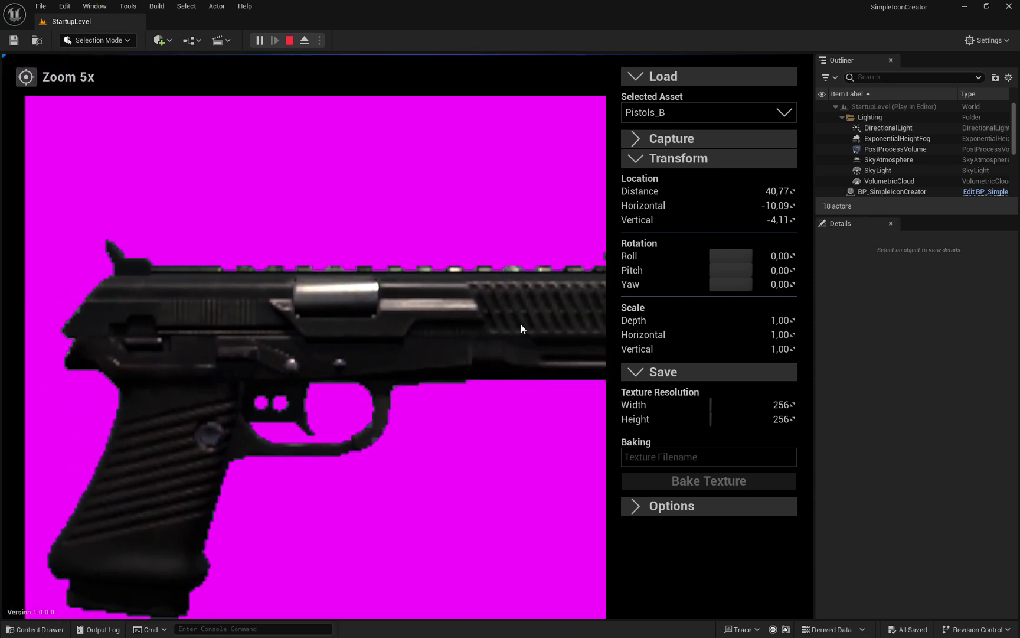
drag(153, 147, 761, 510)
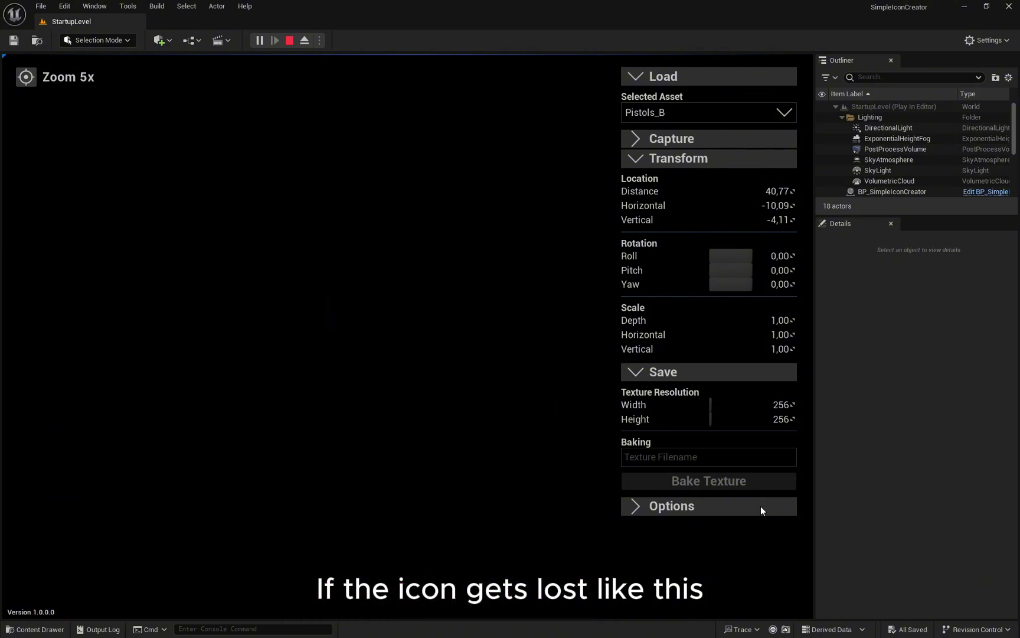
click(26, 77)
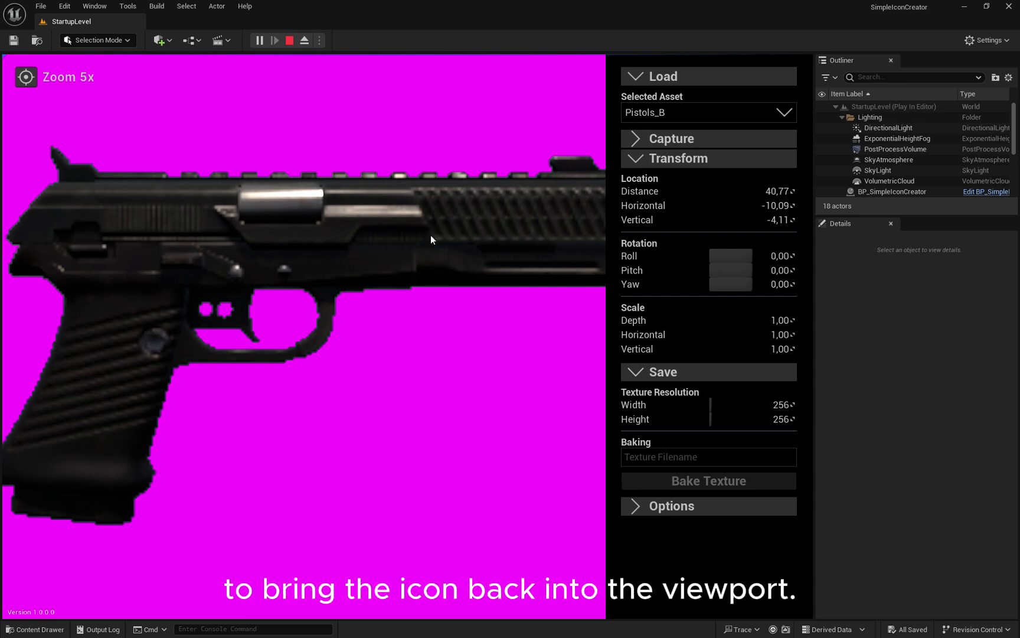
scroll(497, 184, down, 3)
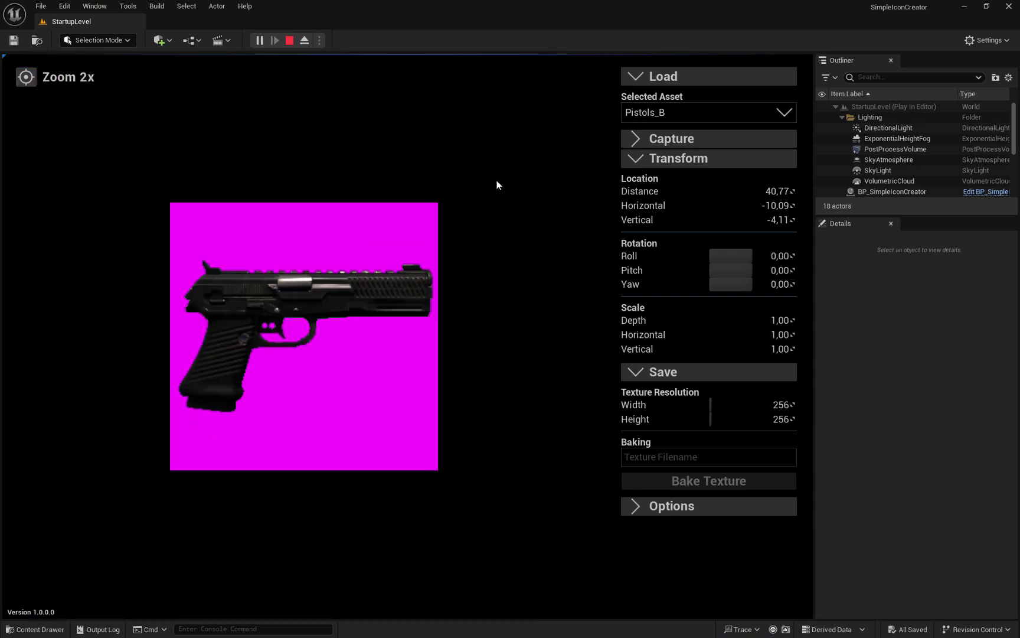
scroll(497, 184, down, 1)
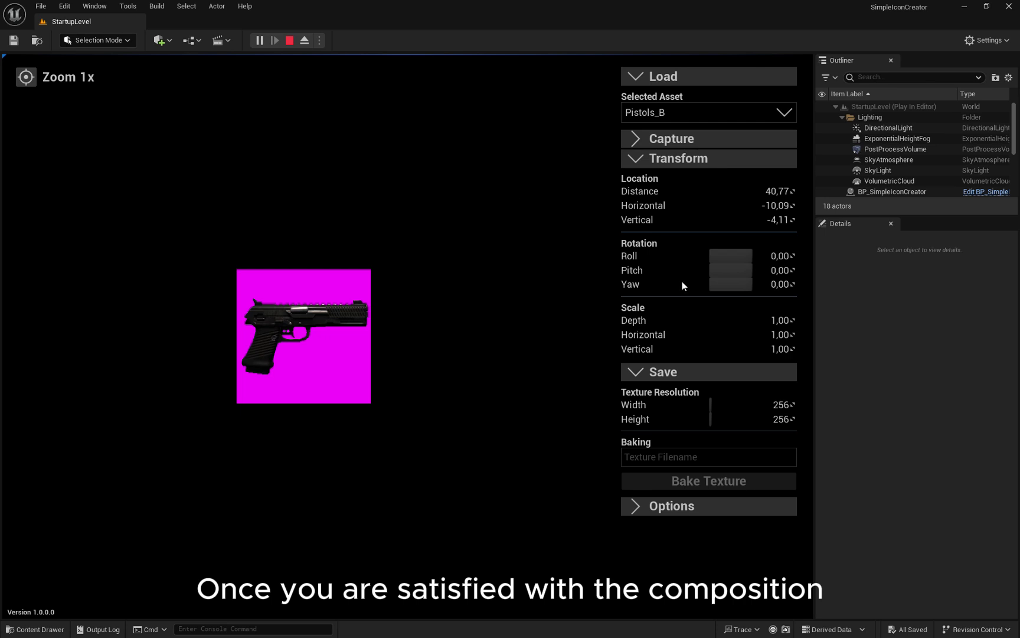
Step: Name the texture file T_Pistol and bake the pistol icon
click(673, 458)
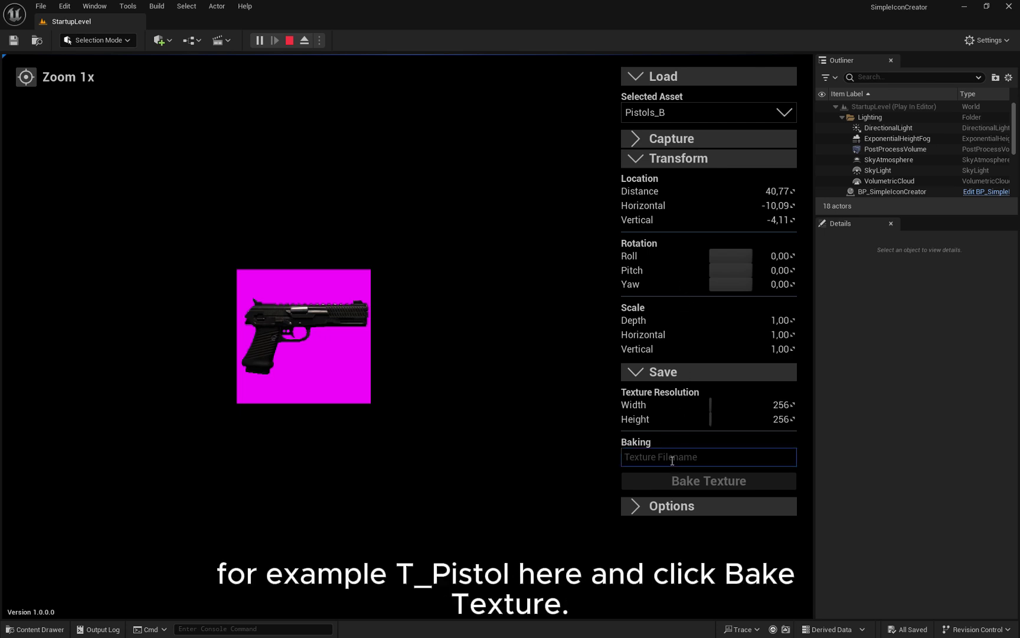
text(T_Pisto)
text(l)
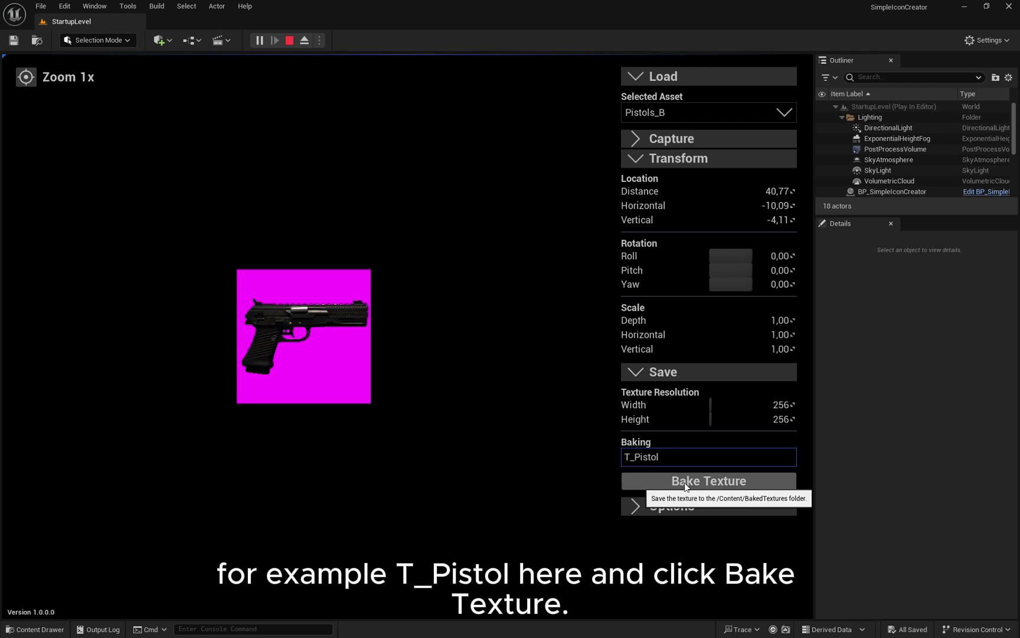
click(686, 482)
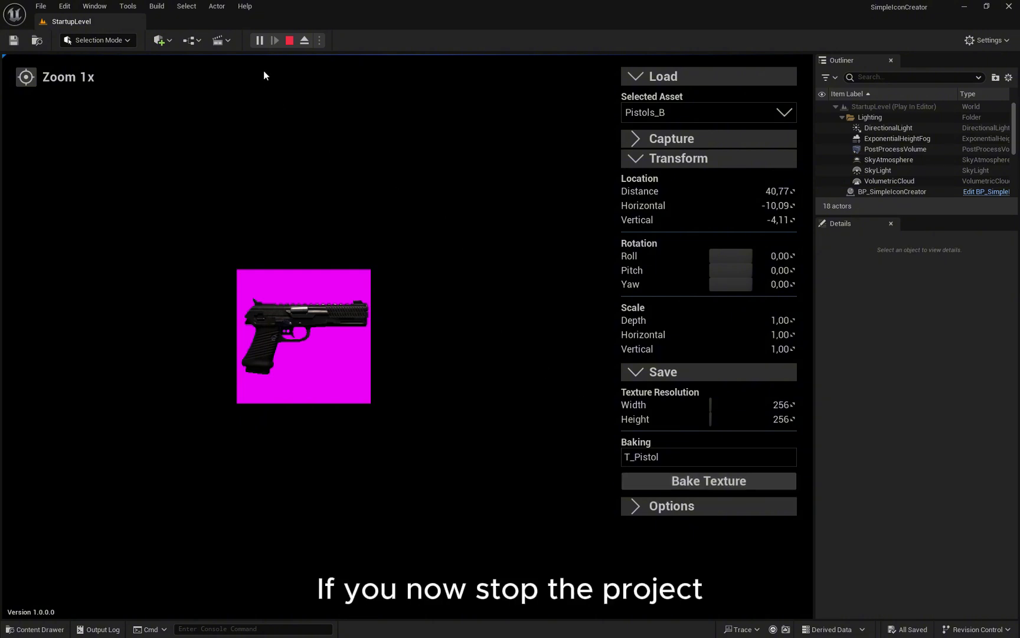
Step: Stop the running level and examine the baked T_Pistol texture in the BakedTextures folder, closing its editor when done
click(290, 41)
key(ctrl+space)
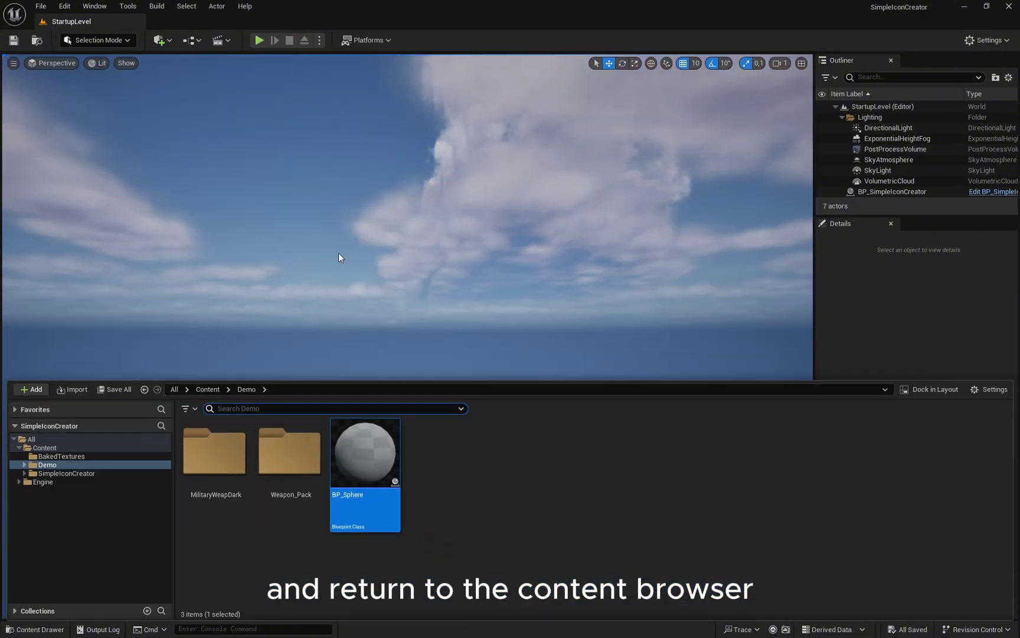
click(101, 459)
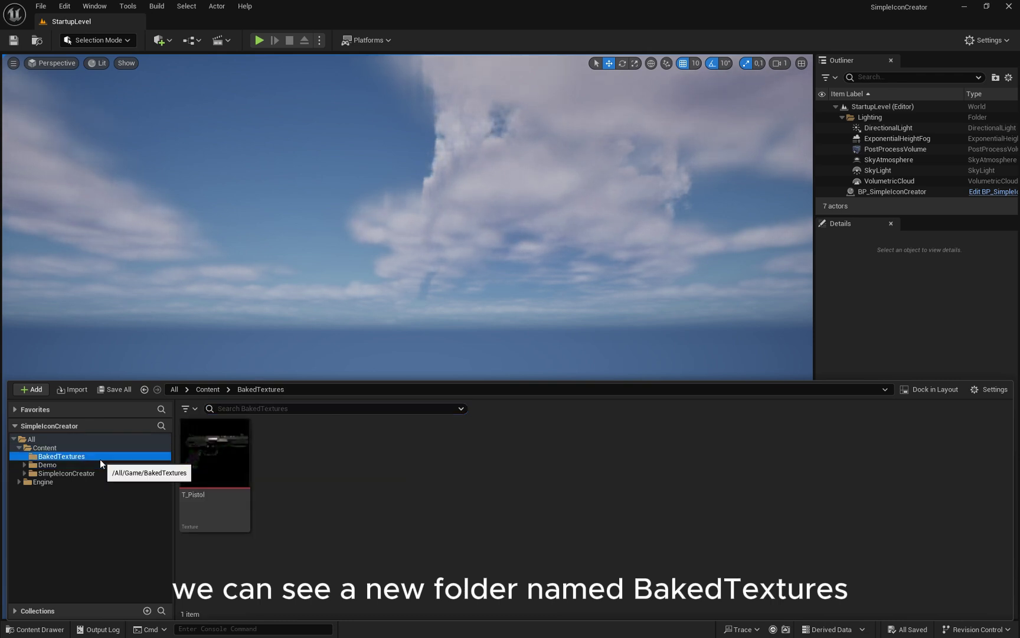
mouse_move(218, 477)
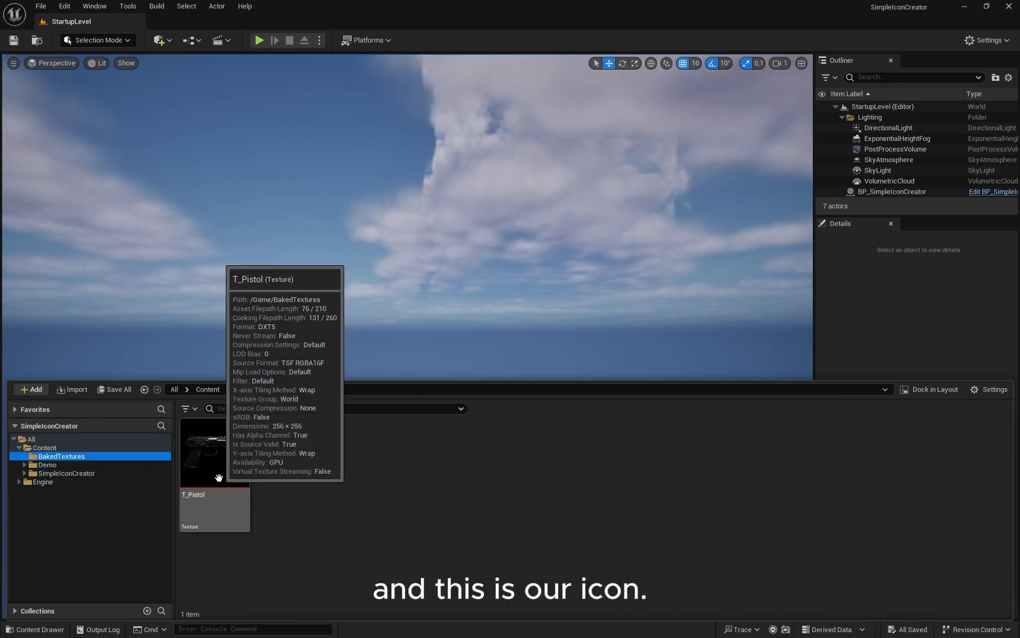
double_click(218, 477)
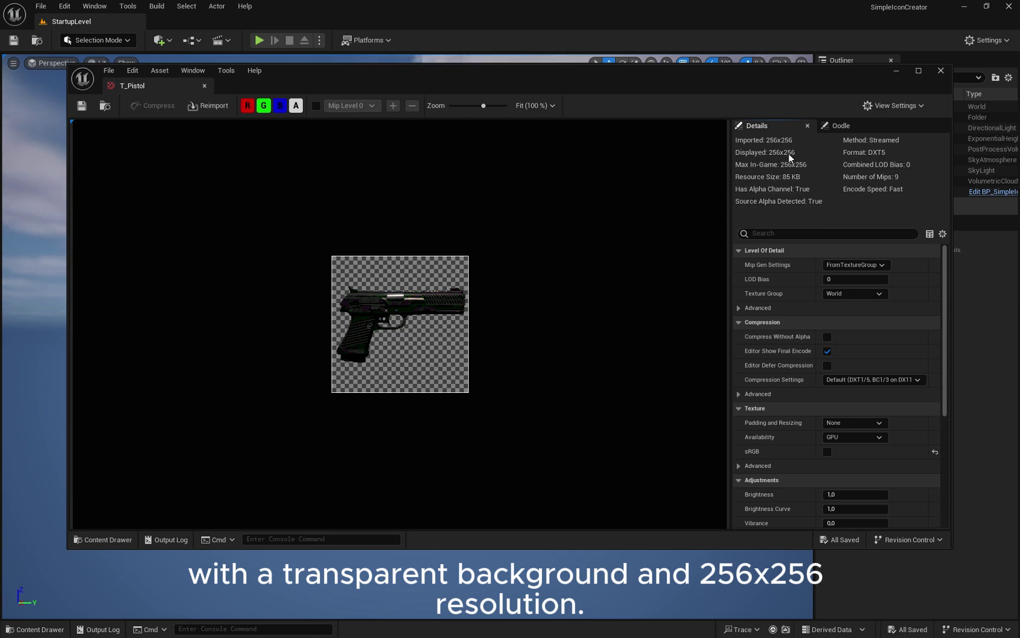
click(941, 71)
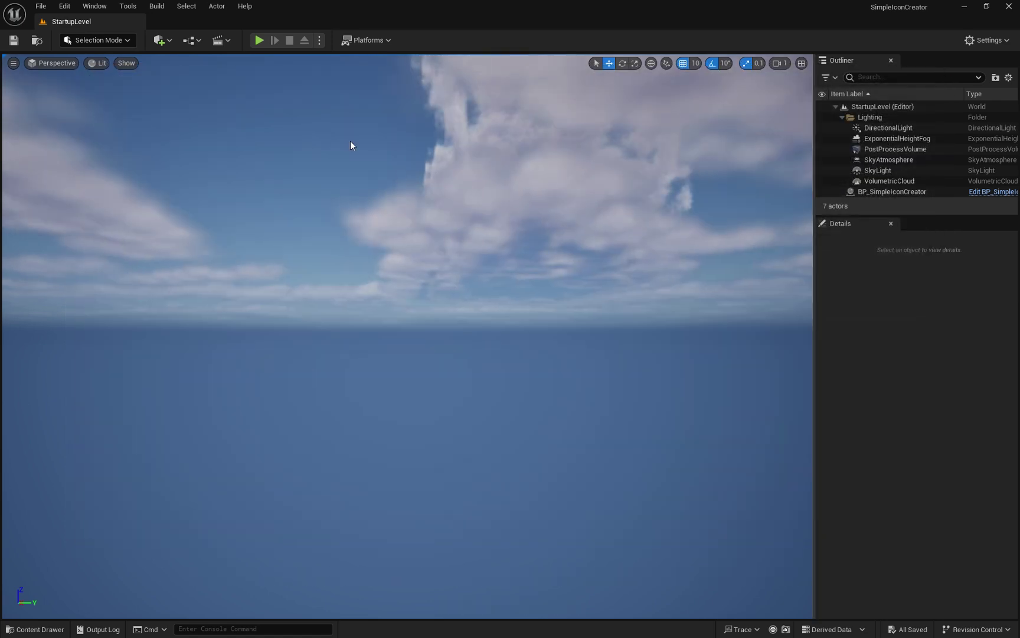
Step: Run the icon creator level and load the SM_GreatAxe static mesh as the selected asset
click(259, 40)
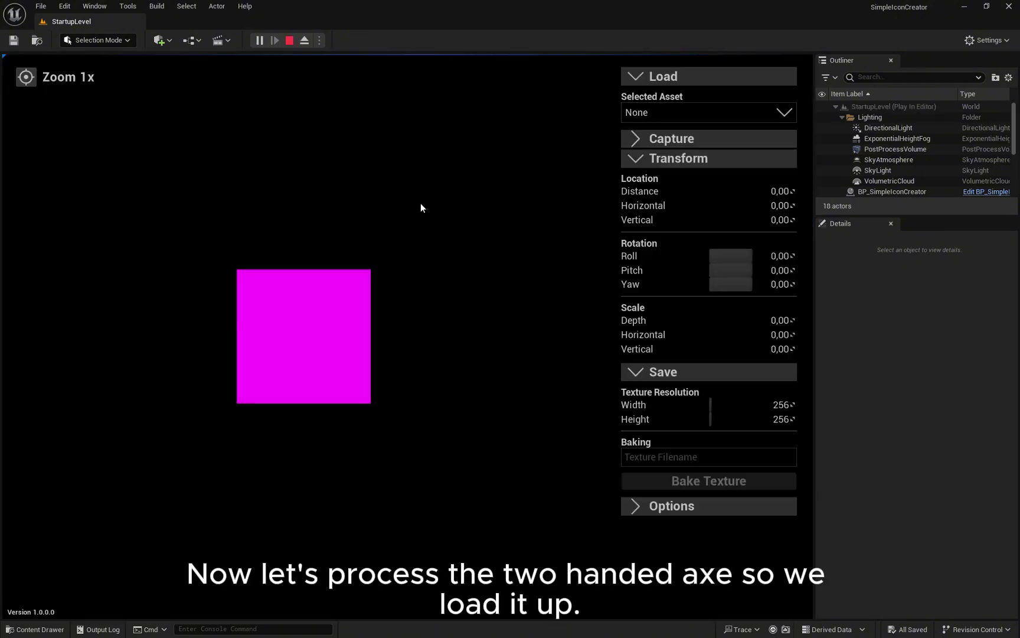
click(671, 109)
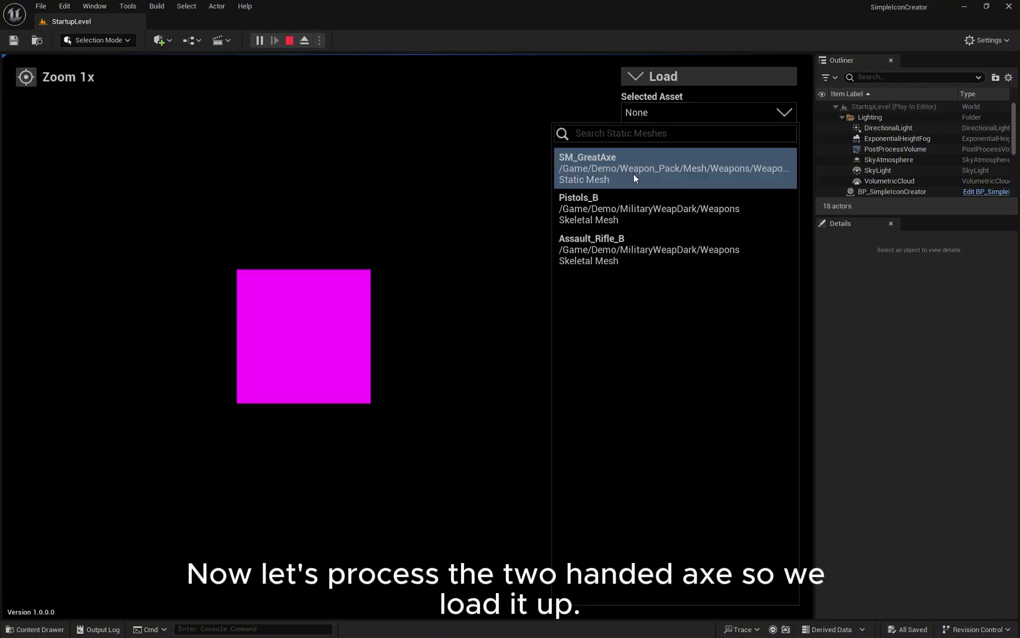
click(620, 164)
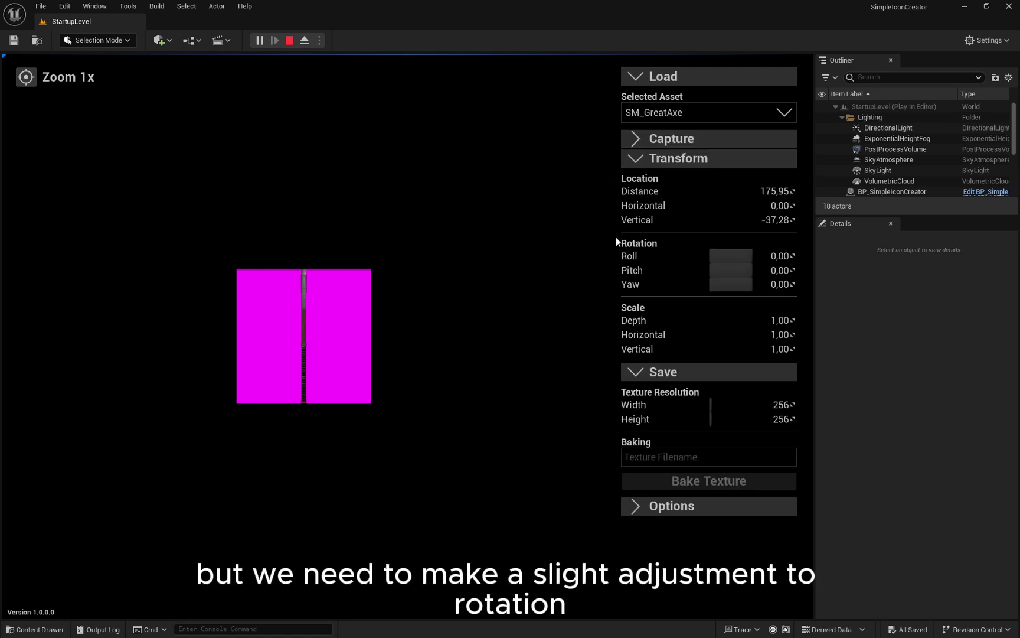
Step: Set the axe's yaw to 90 degrees and increase its distance from the camera to about 190.29
drag(734, 286, 748, 286)
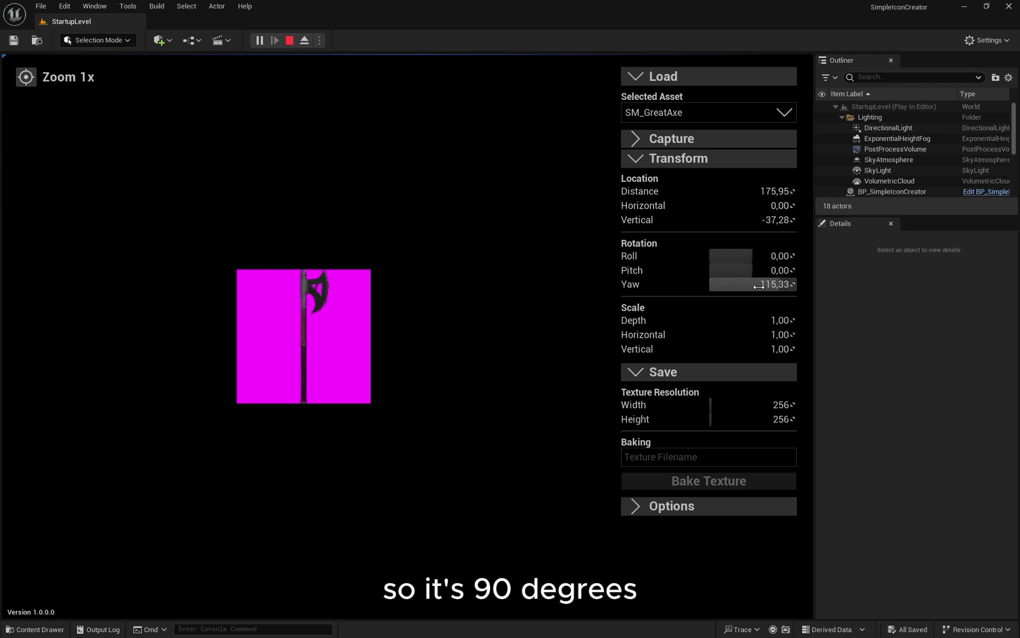
click(753, 286)
text(90)
key(Return)
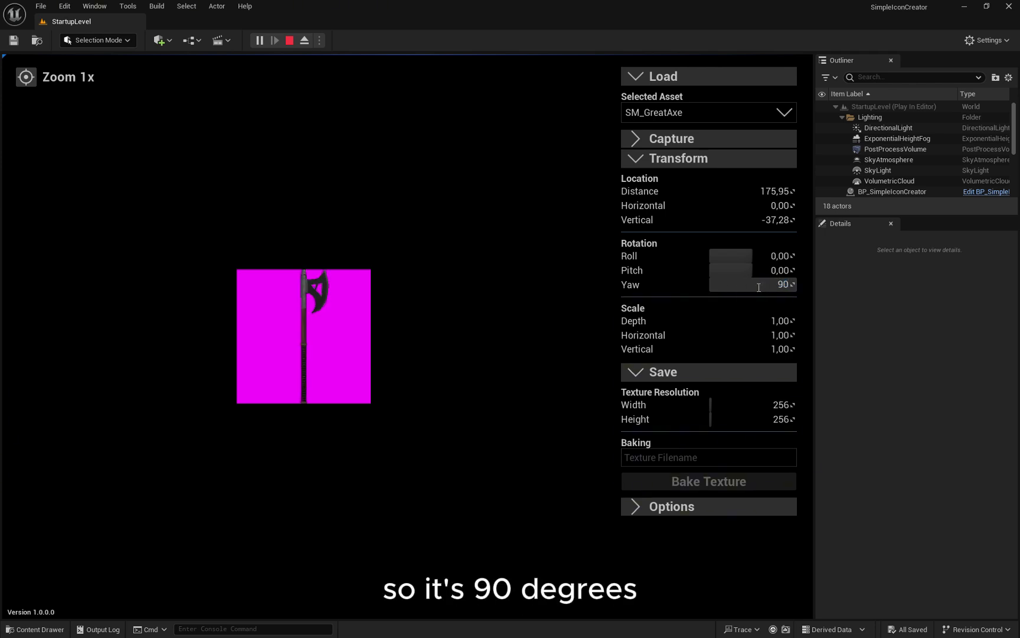
key(Tab)
key(Escape)
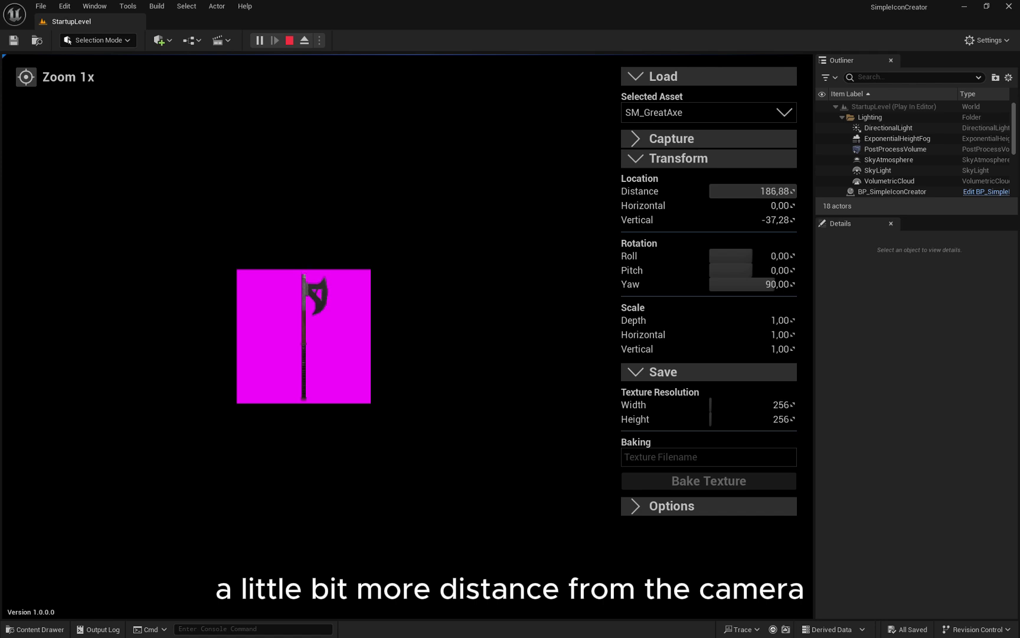
drag(768, 192, 785, 191)
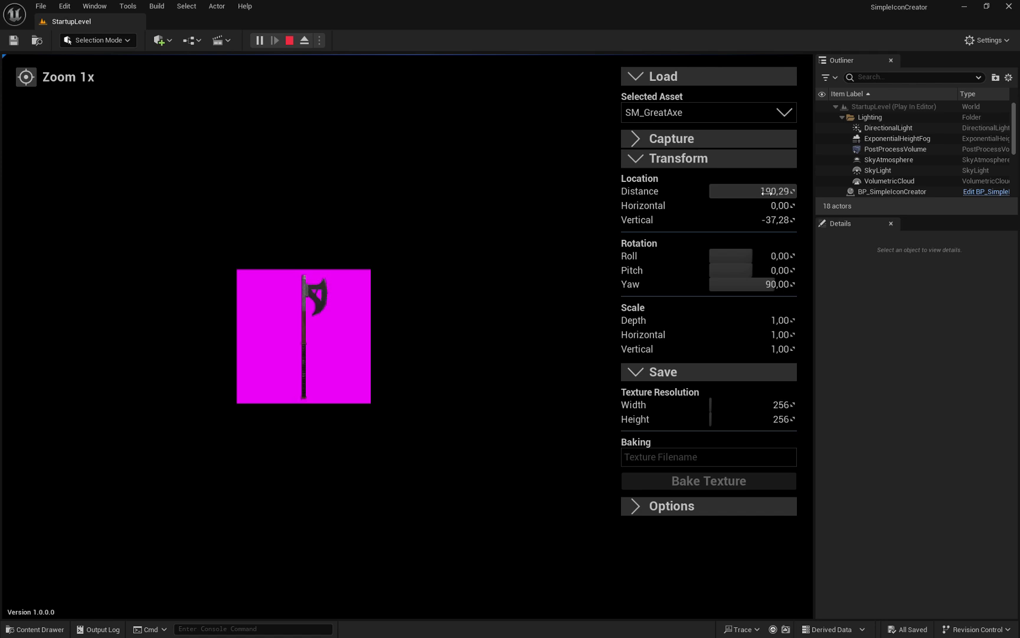
Step: Name the texture file T_Axe and bake the axe icon
click(652, 459)
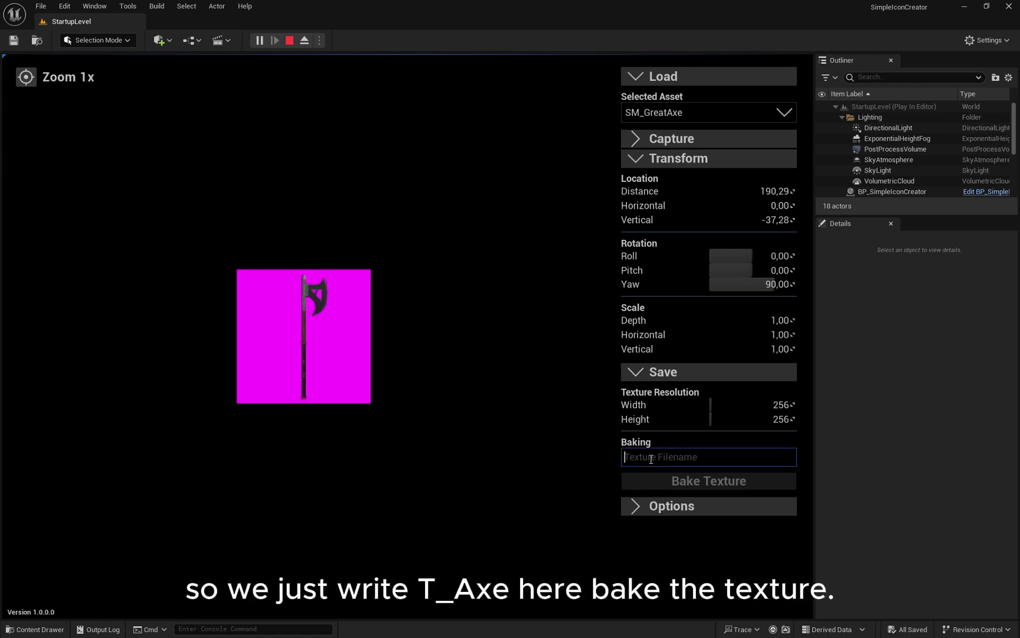
text(T_Axe)
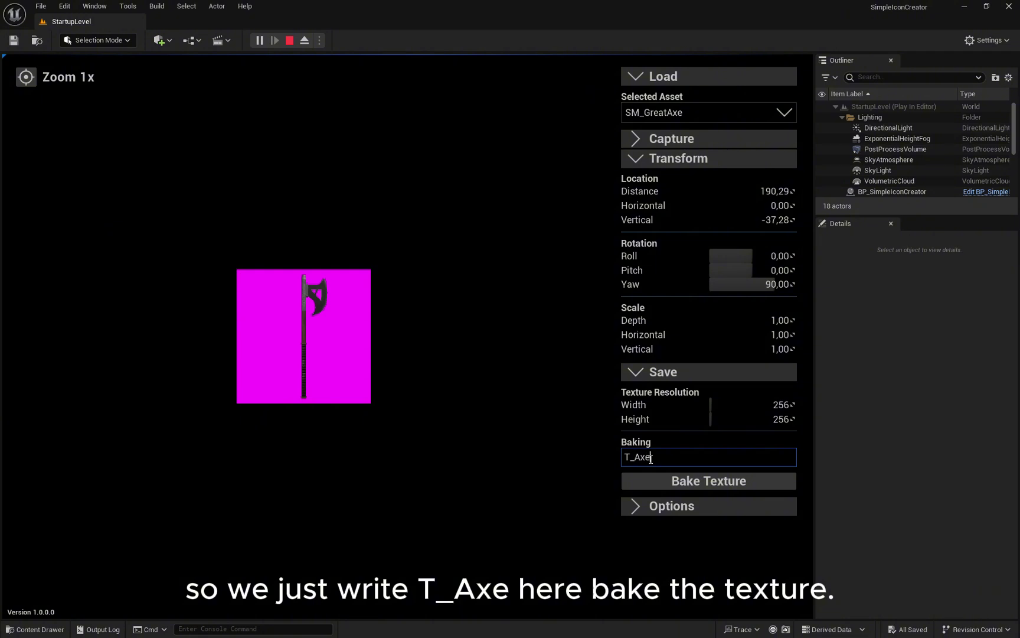
click(728, 491)
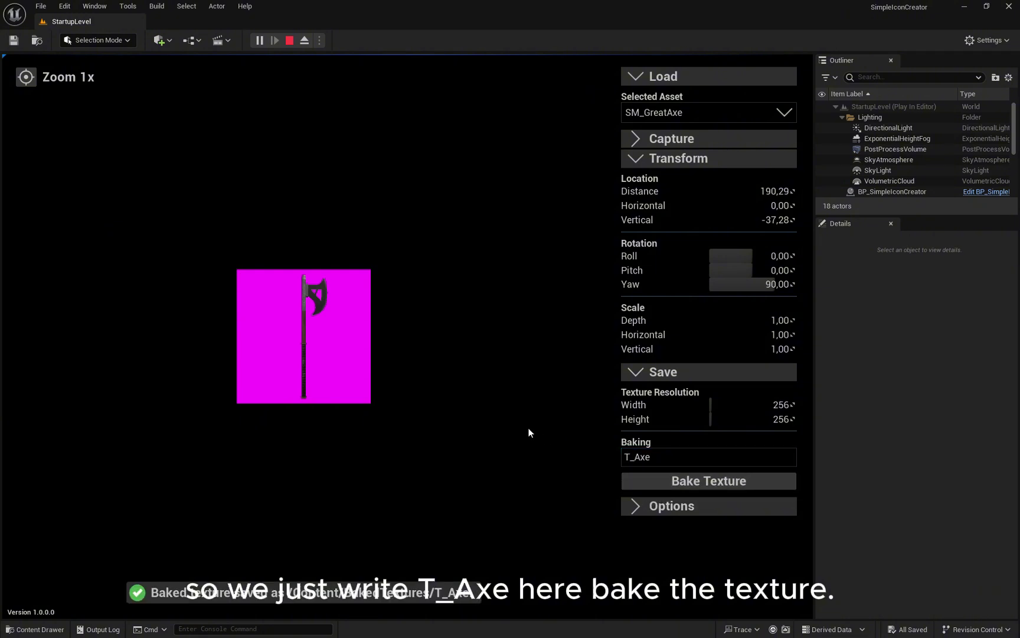
Step: Stop the running level and examine the baked T_Axe texture in the BakedTextures folder, closing its editor when done
click(289, 40)
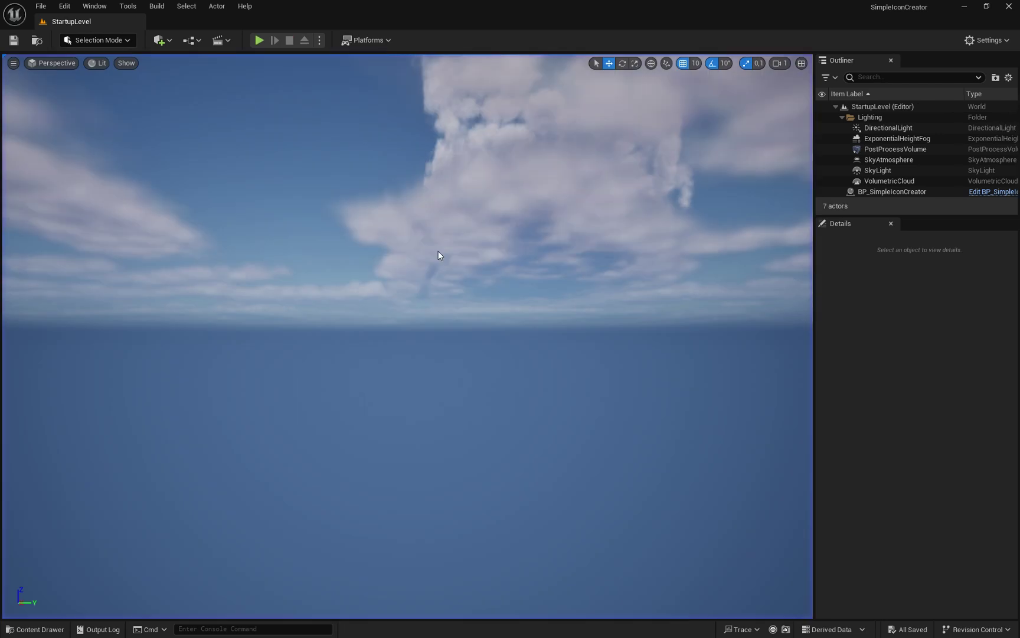
key(ctrl+space)
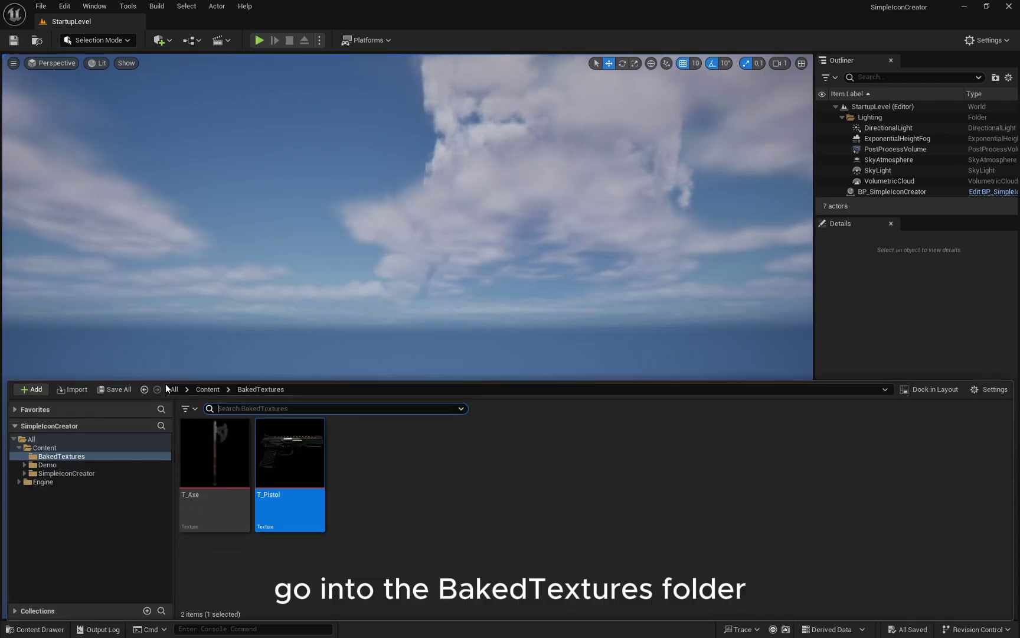
double_click(223, 447)
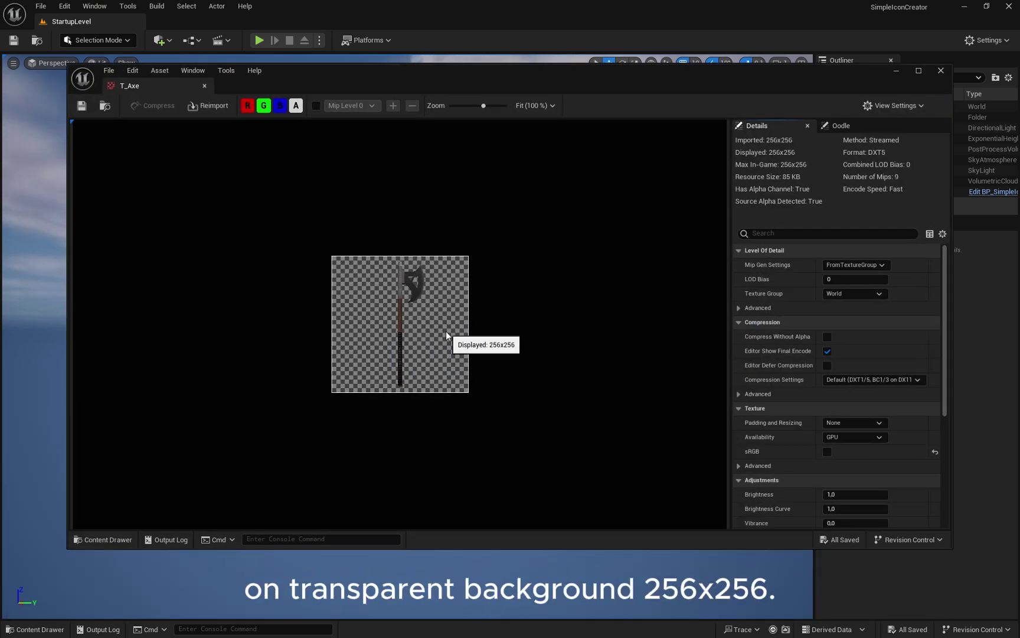
click(940, 74)
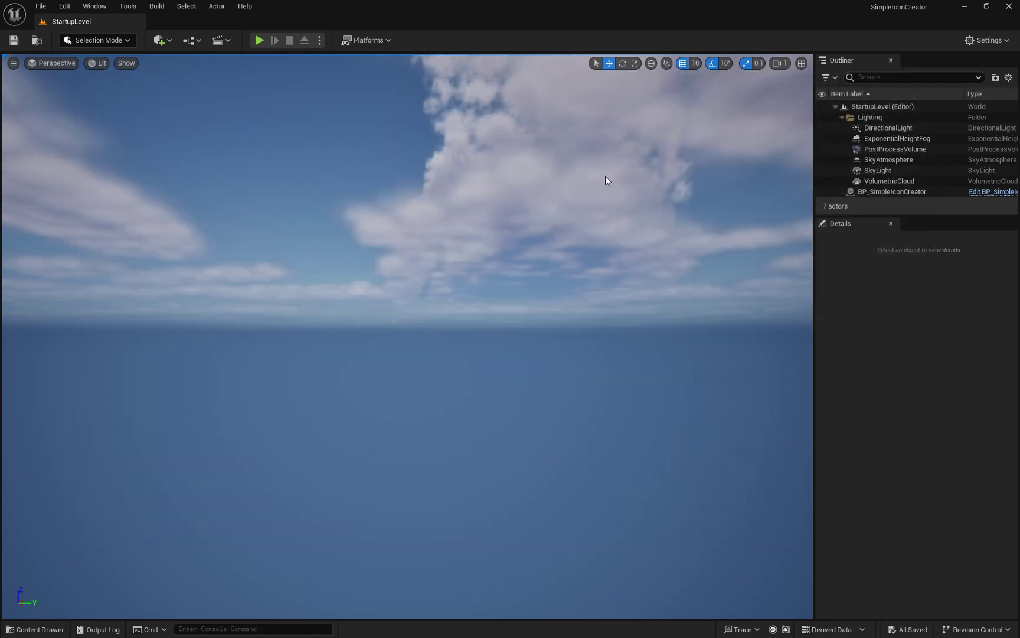
Step: Run the icon creator level and enable Show Blueprint Actors in its load options
click(259, 40)
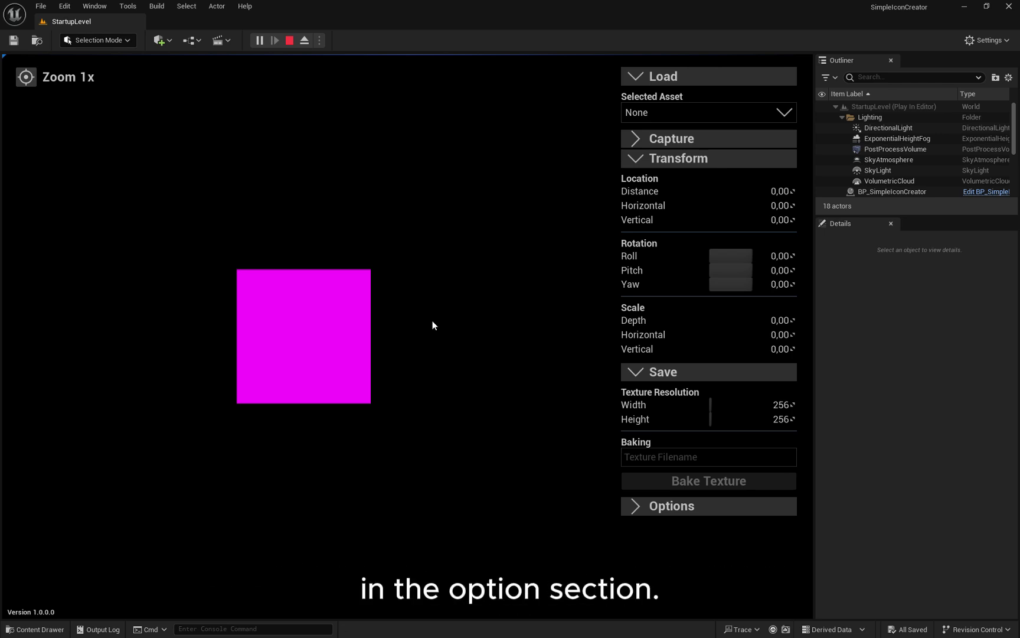
click(635, 508)
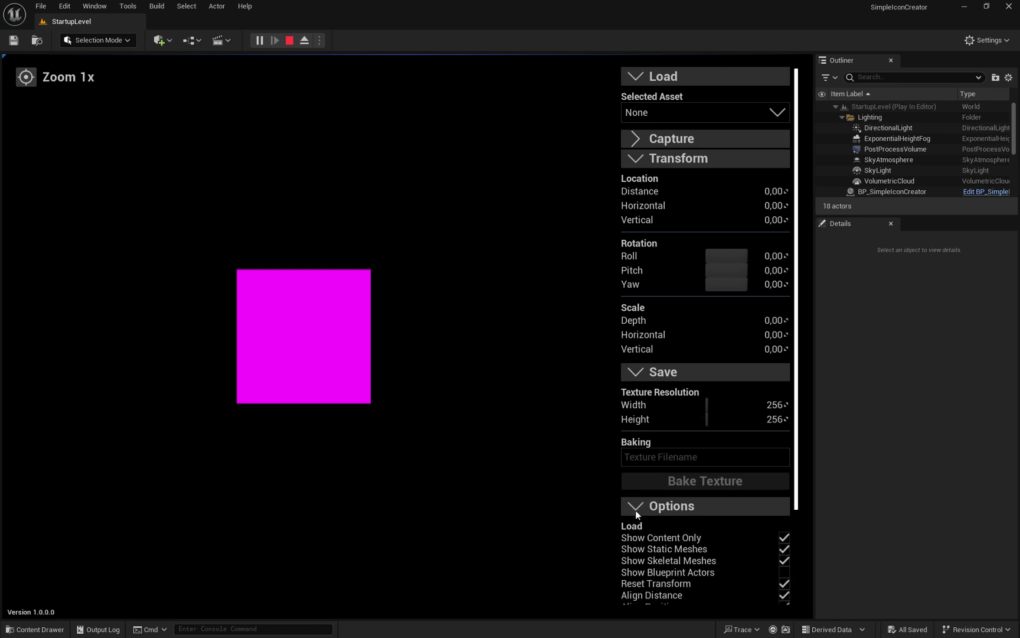
scroll(638, 510, down, 1)
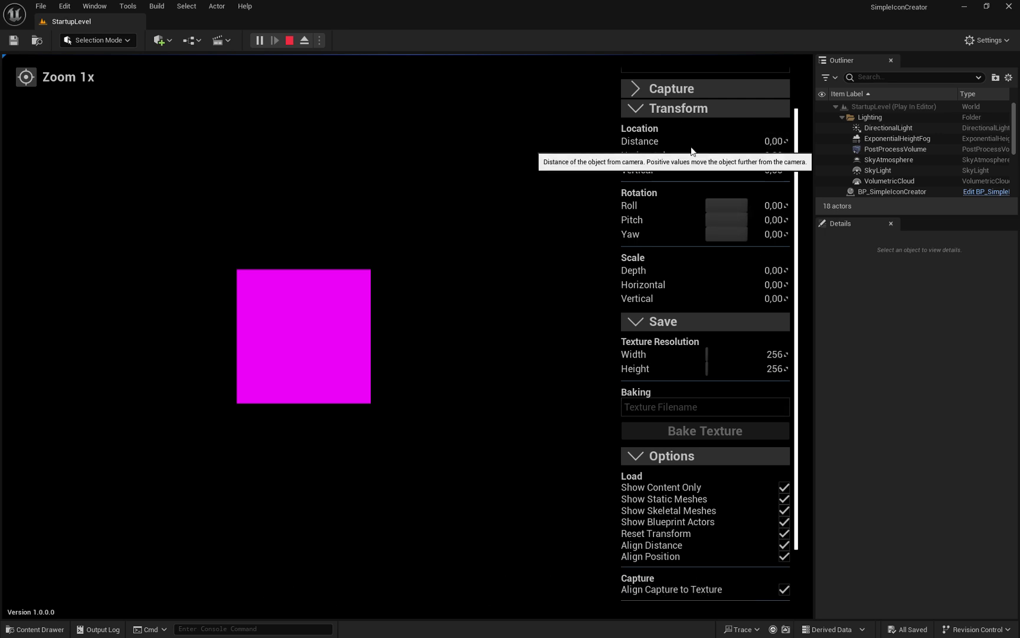
Step: Search the loadable assets for "sphere" and load the BP_Sphere blueprint actor
scroll(692, 150, up, 2)
scroll(699, 122, up, 1)
click(706, 116)
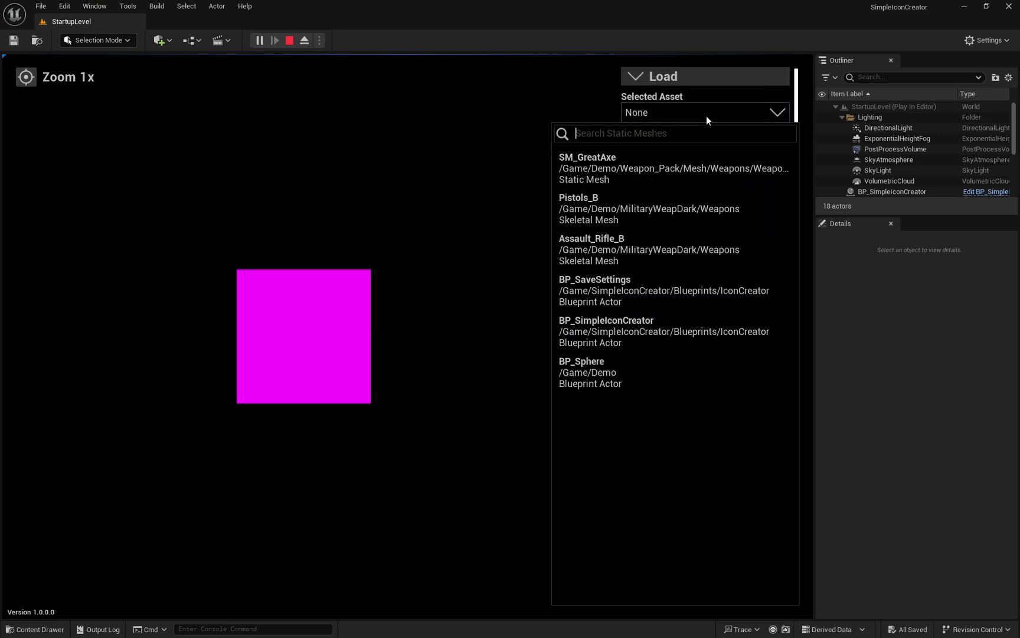
text(sphere)
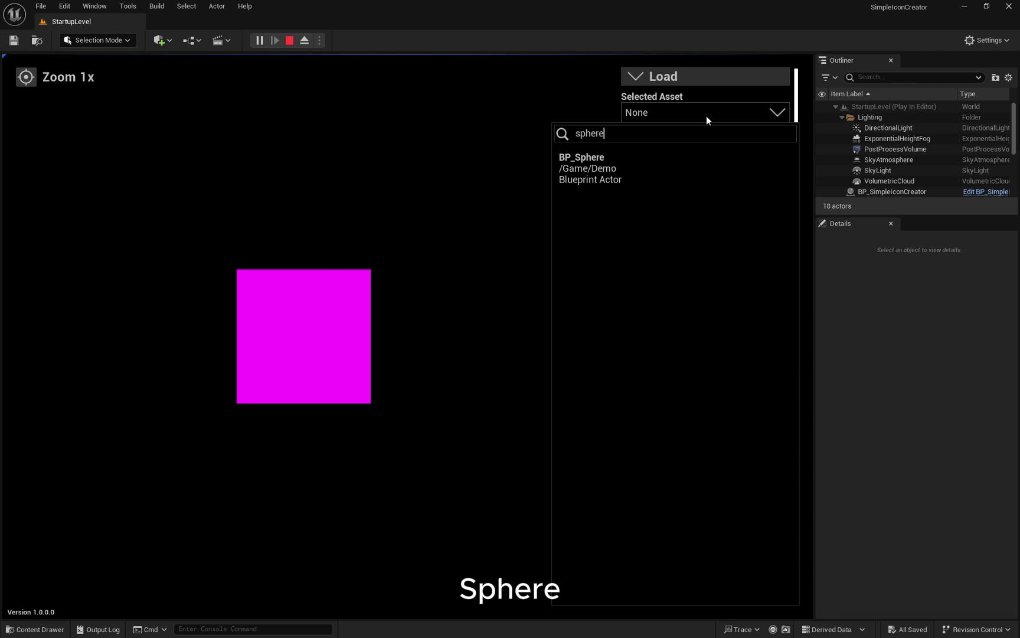
click(615, 164)
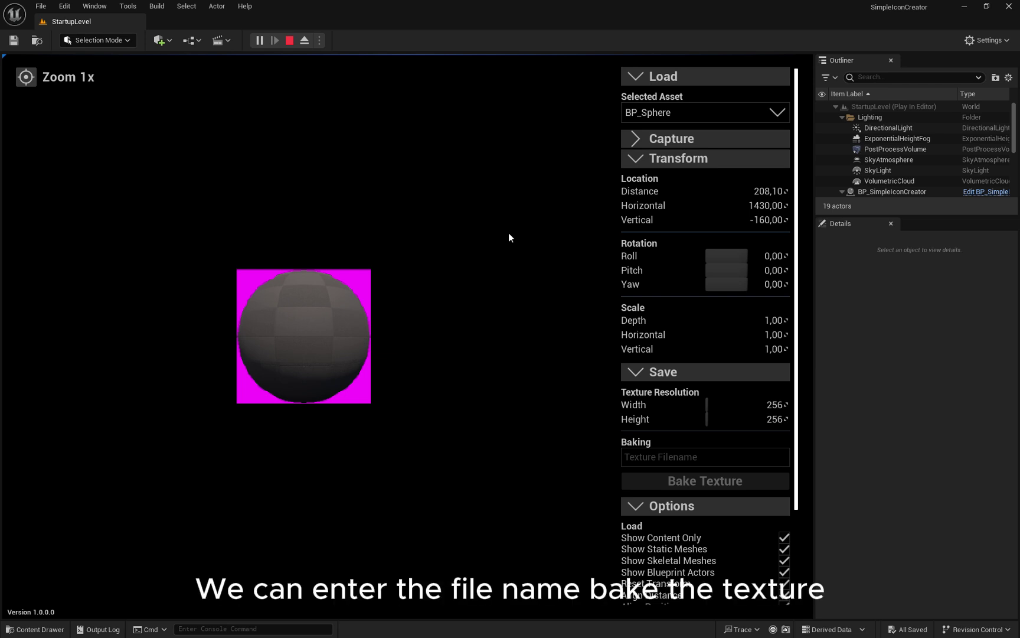
Step: Name the texture file T_Sphere and bake the sphere icon
click(640, 459)
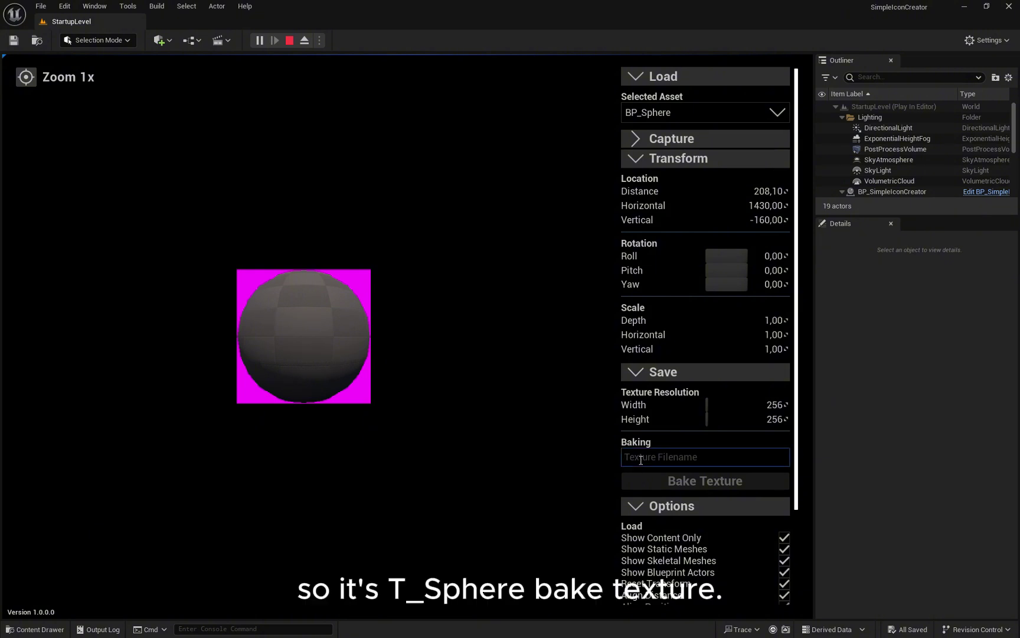
text(T_Sphere)
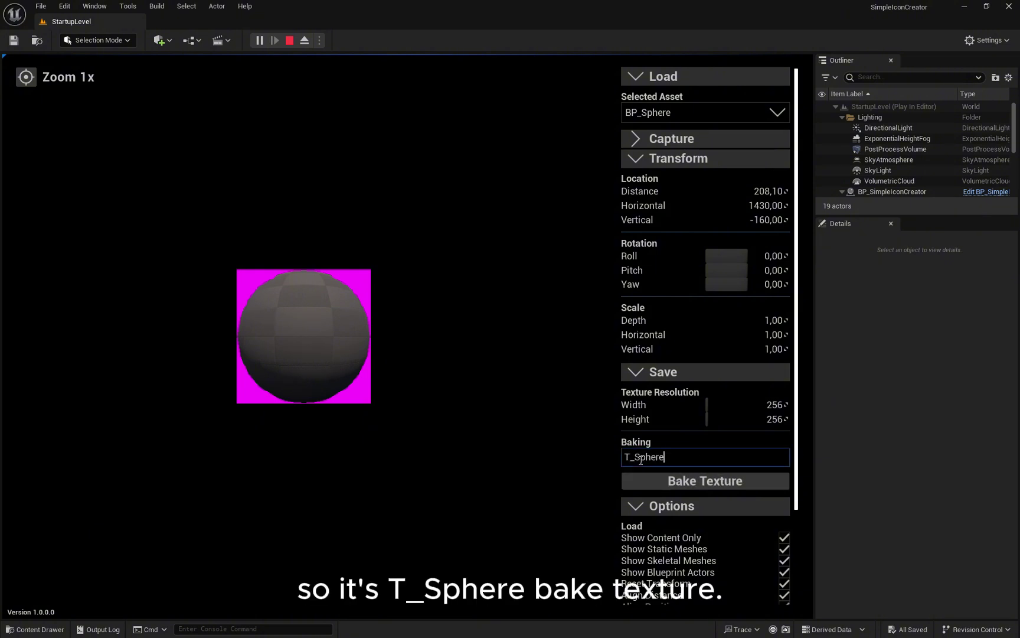
click(670, 484)
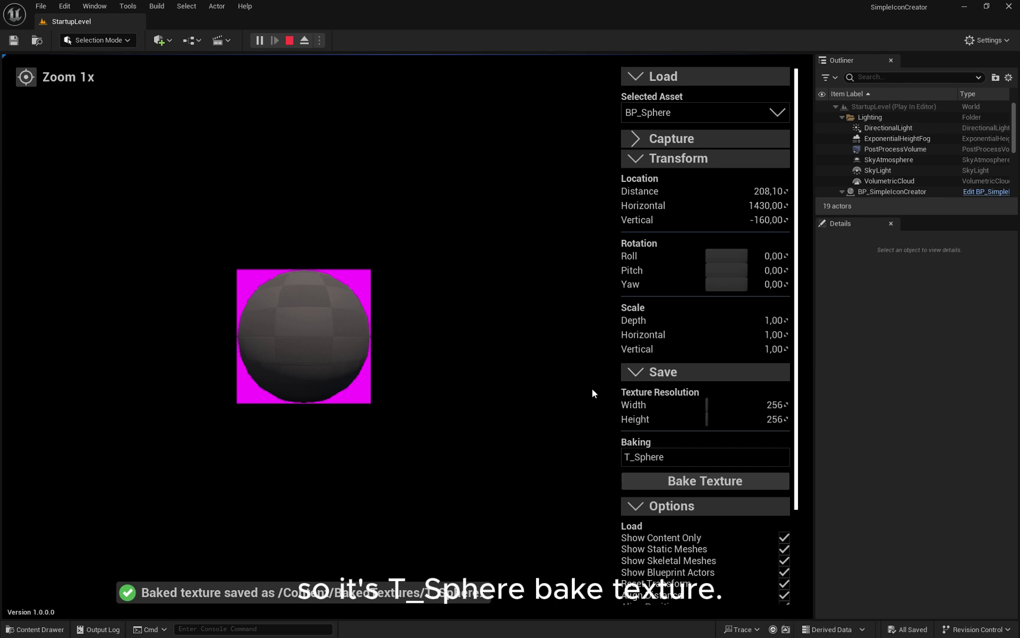
Step: Stop the running level and examine the baked T_Sphere texture in the BakedTextures folder, closing its editor when done
click(290, 40)
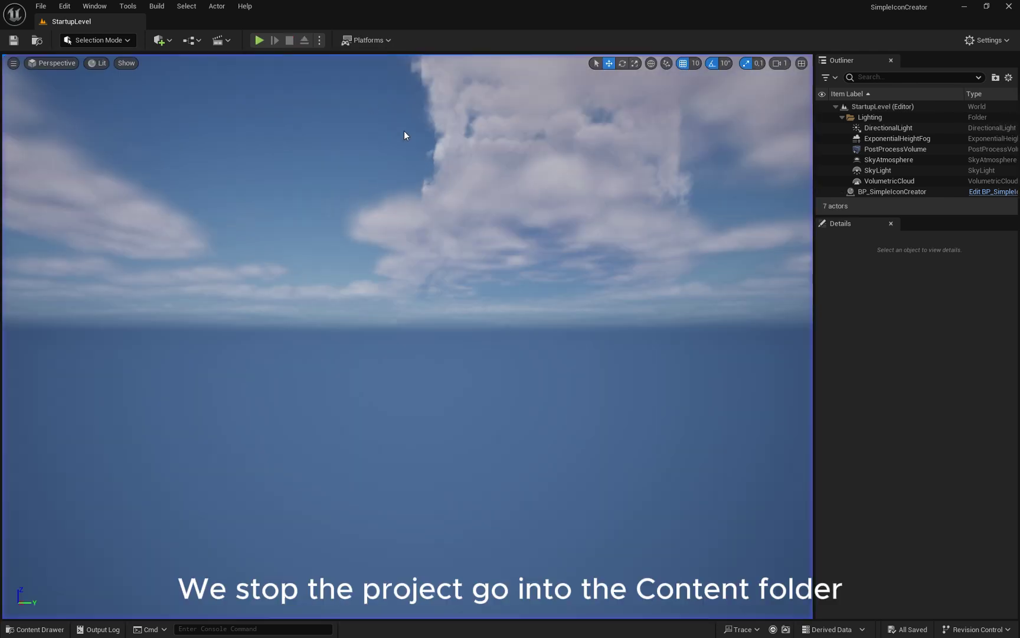
key(ctrl+space)
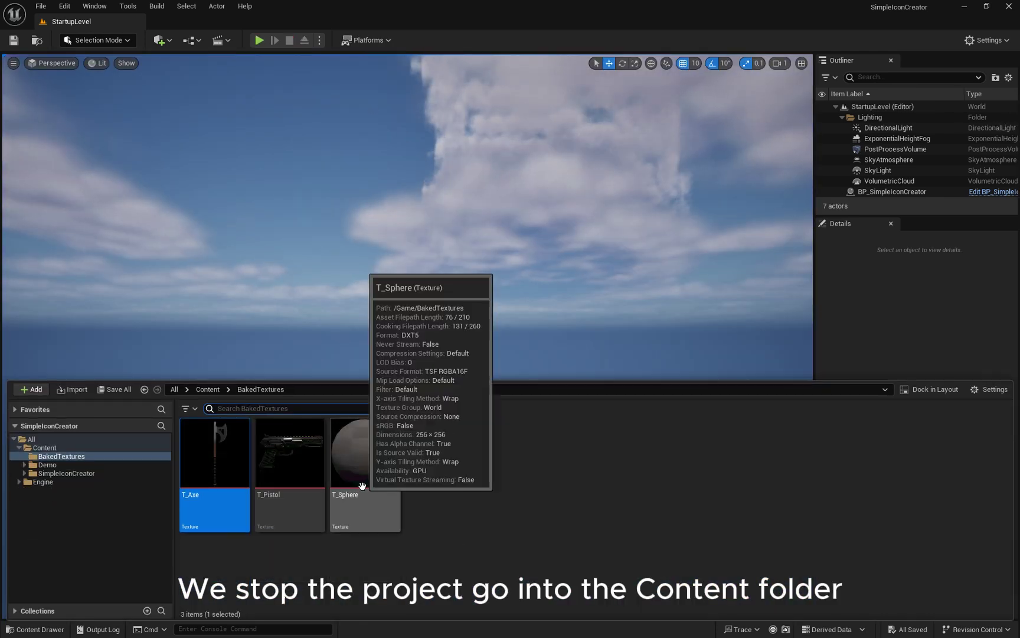
double_click(356, 443)
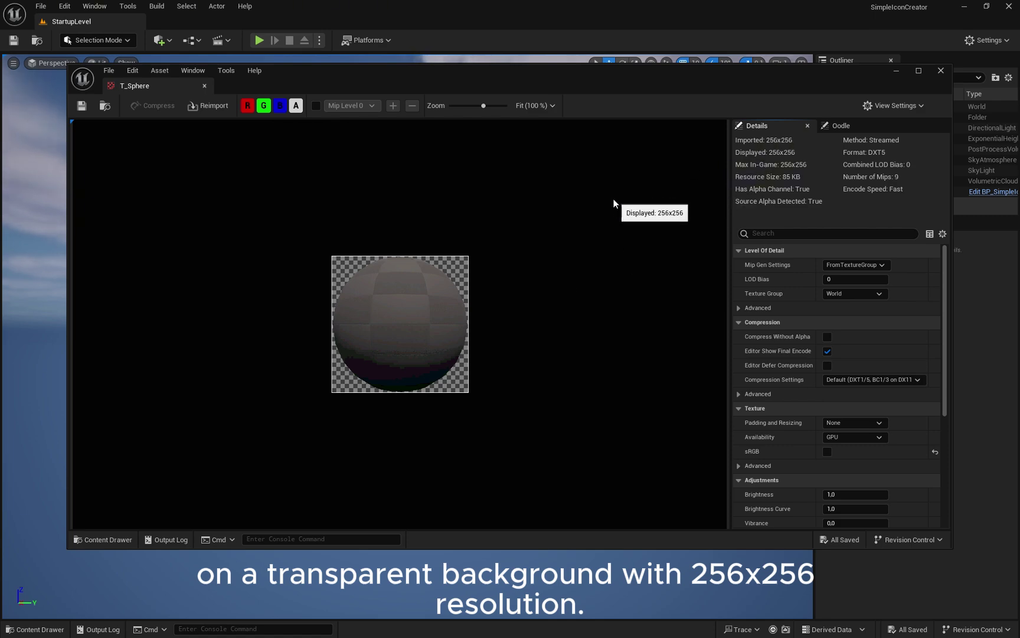
click(941, 71)
Step: Run the icon creator level and load the Assault_Rifle_B skeletal mesh
click(259, 39)
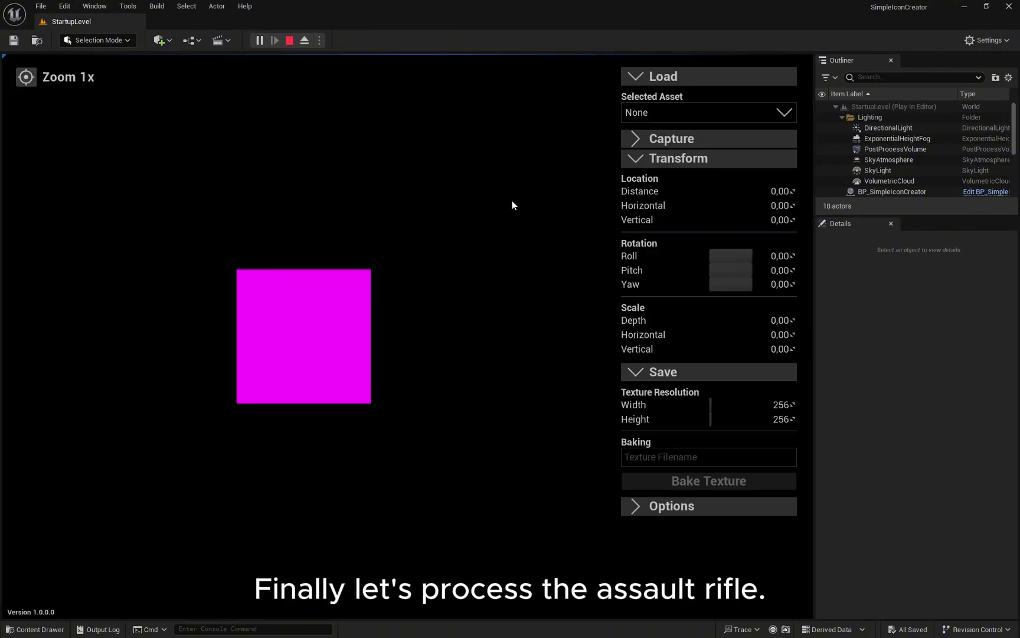
click(688, 114)
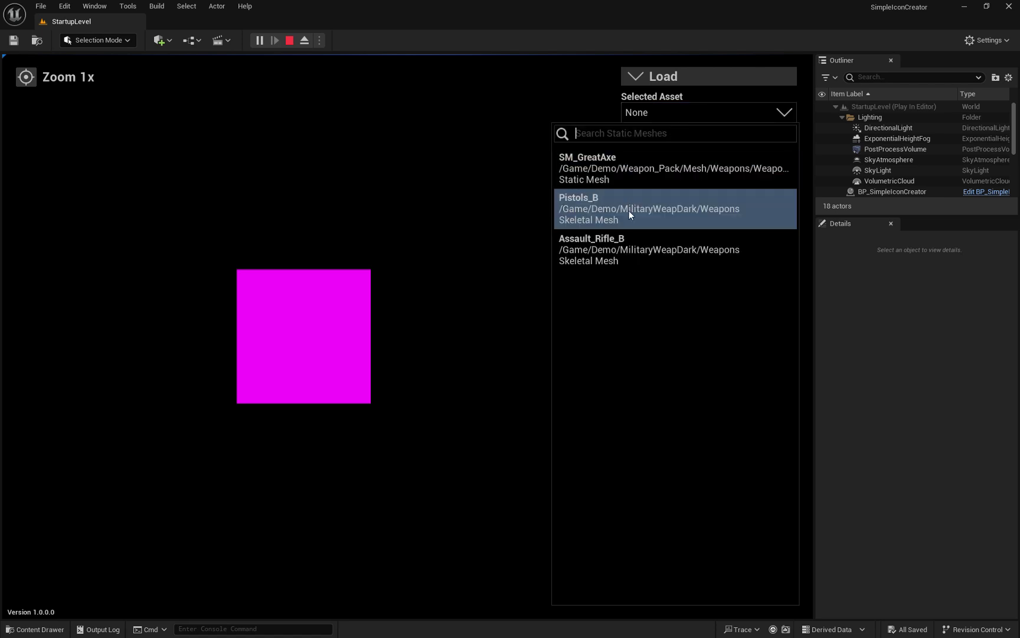
click(627, 244)
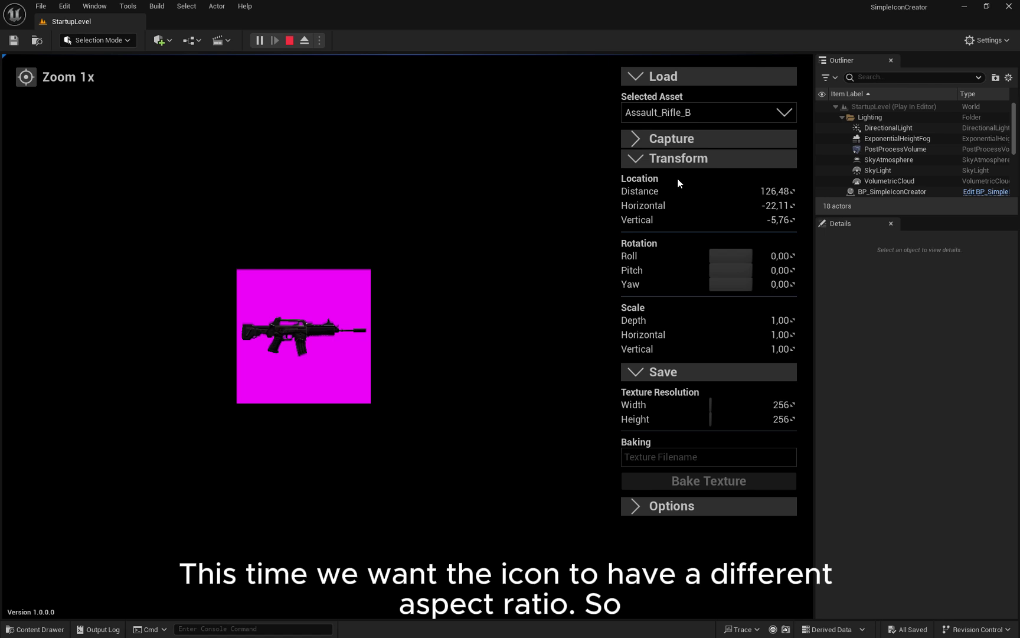
Step: Set the texture resolution of the rifle icon to 512 wide by 256 high
click(772, 405)
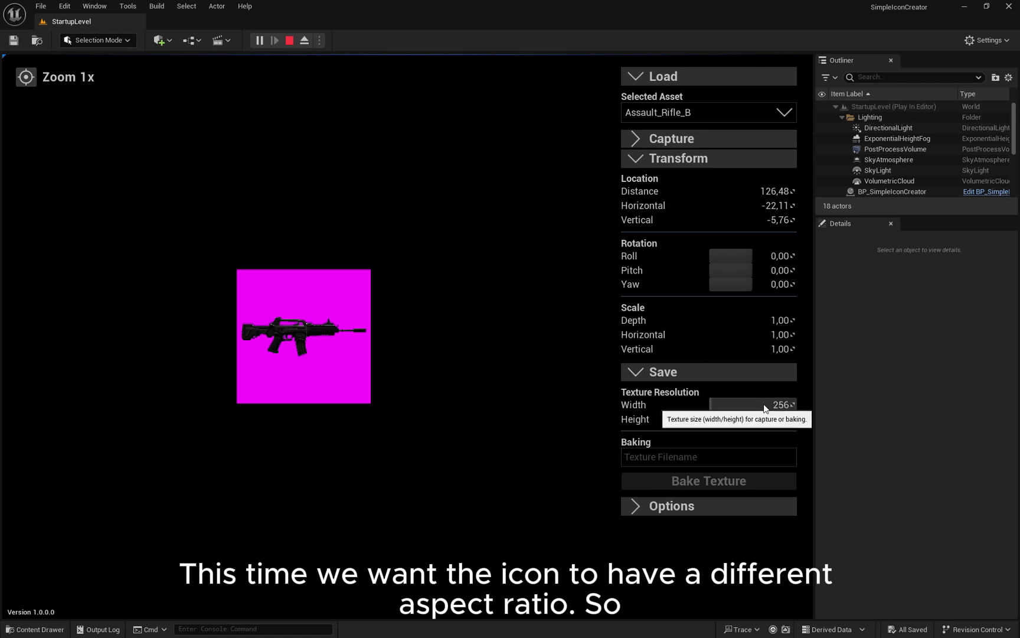
text(512)
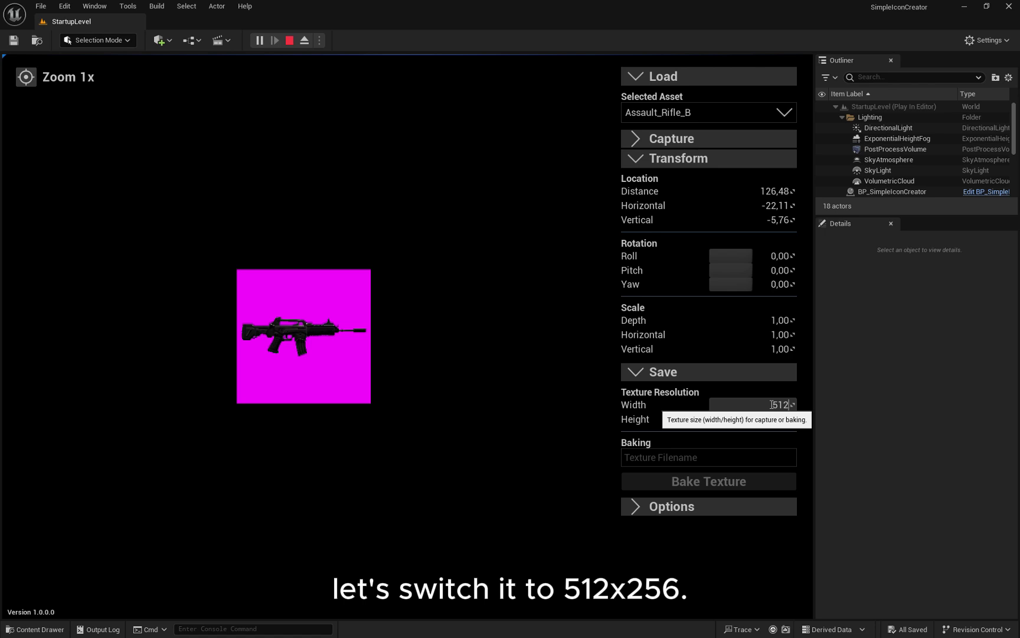
key(Return)
click(759, 419)
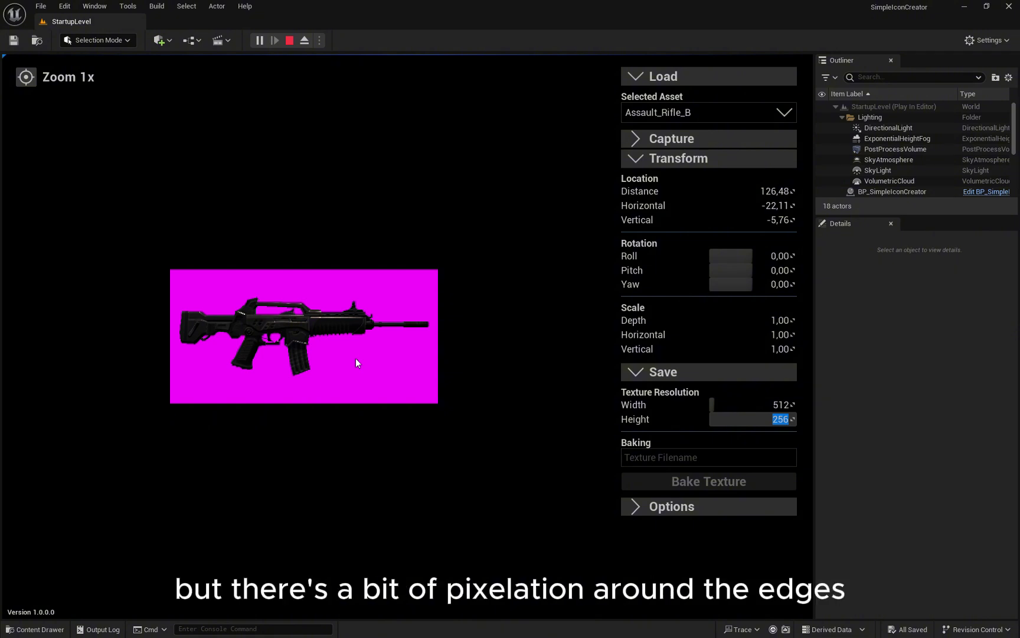
Step: Check the rifle's edges up close and raise the capture resolution to 1024 wide by 512 high
scroll(355, 358, up, 1)
scroll(356, 360, up, 1)
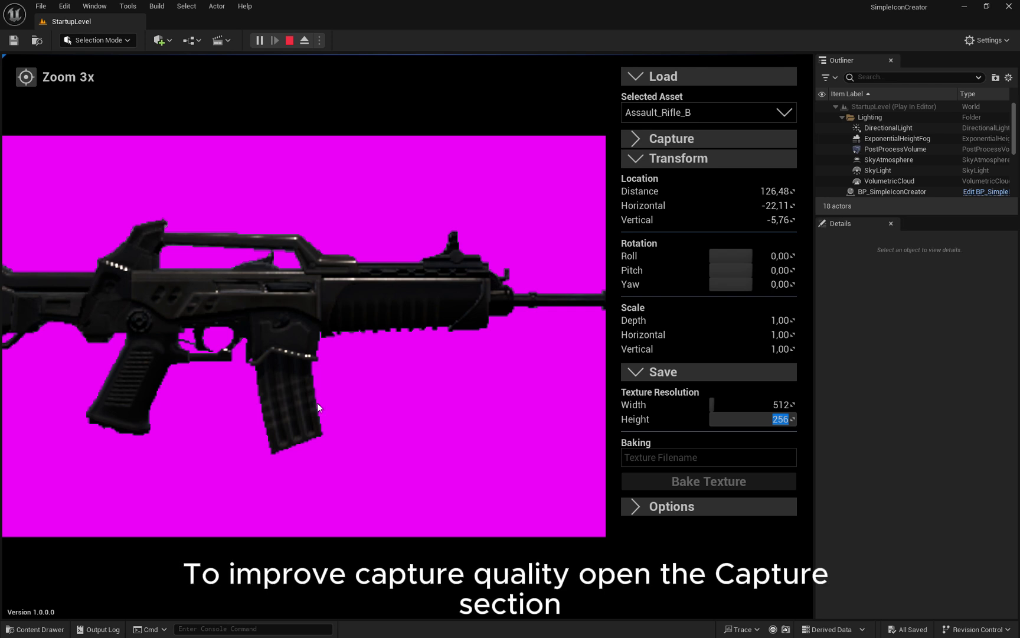
click(637, 140)
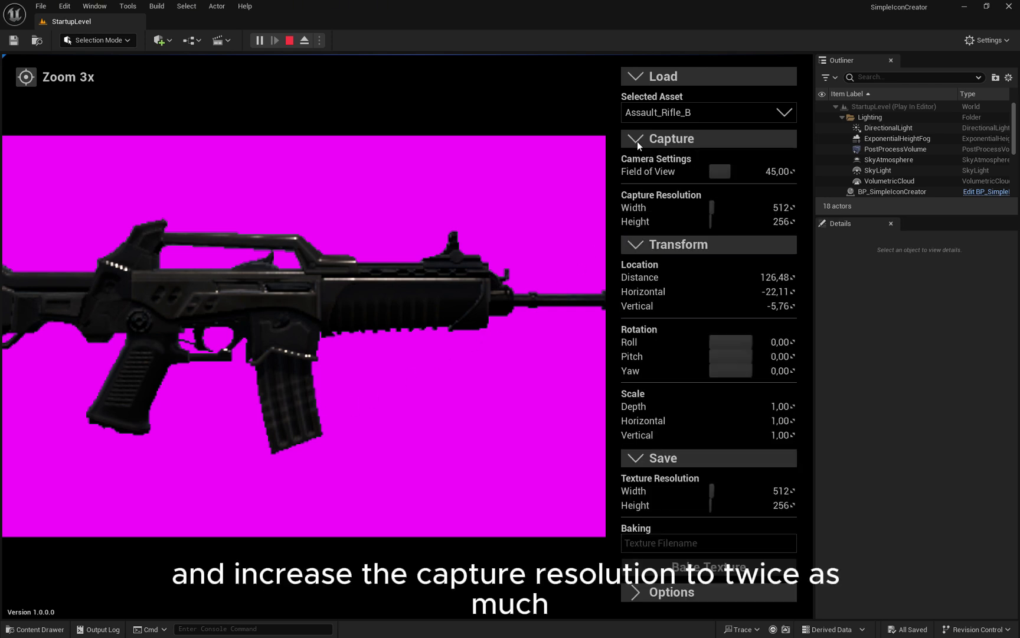
click(750, 211)
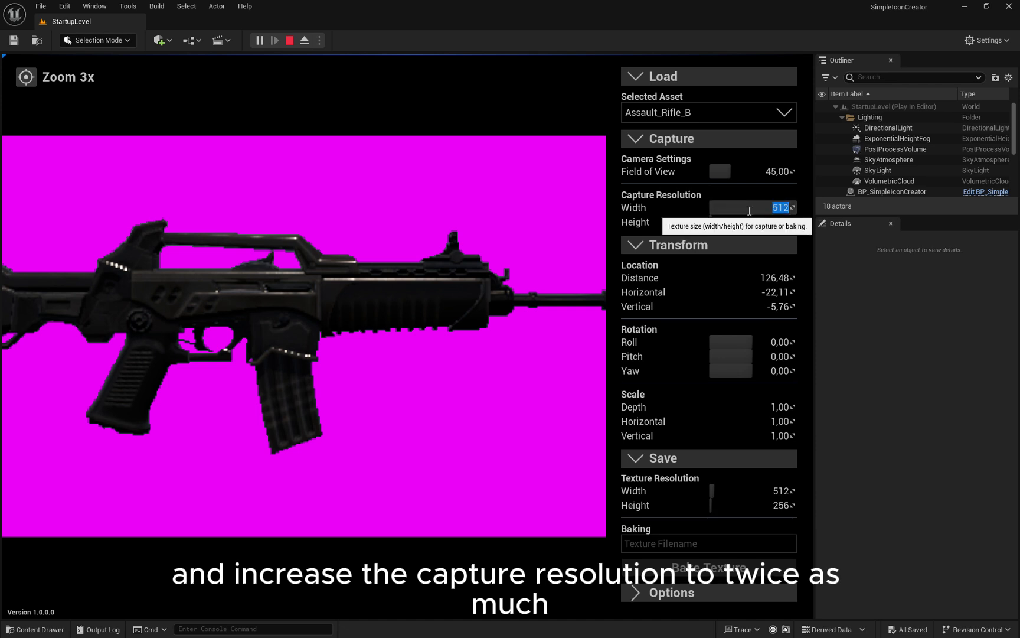
text(1024)
key(Tab)
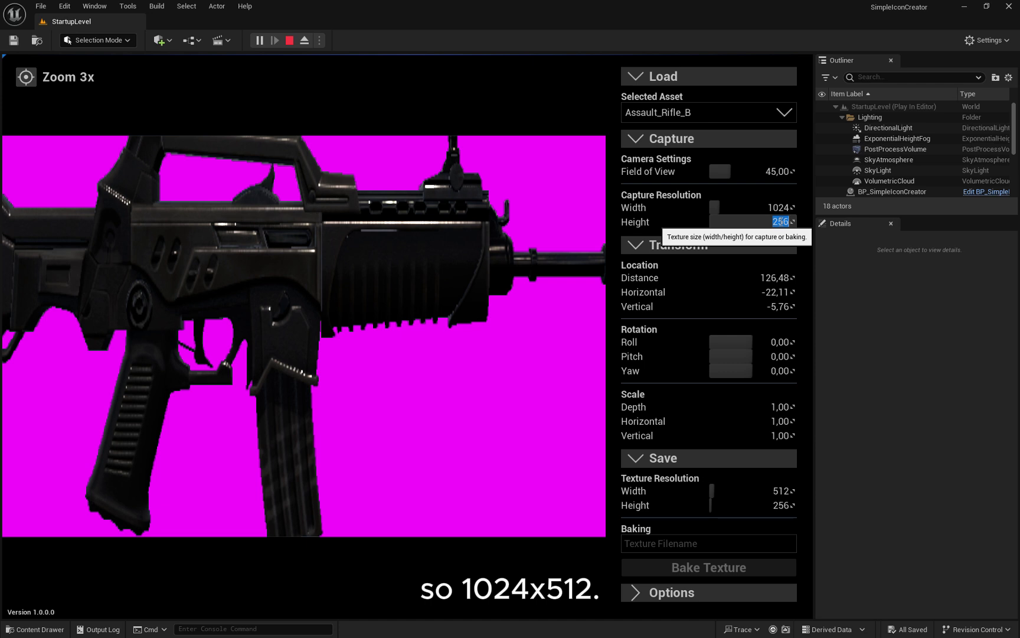
text(512)
key(Tab)
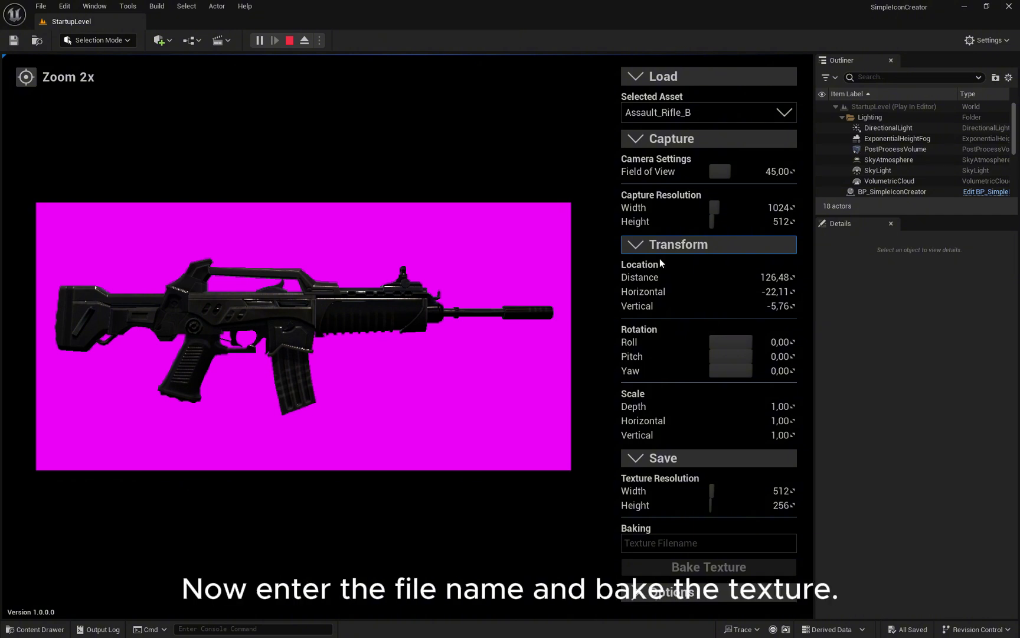
Step: Name the texture file T_Rifle and bake the rifle icon
click(644, 543)
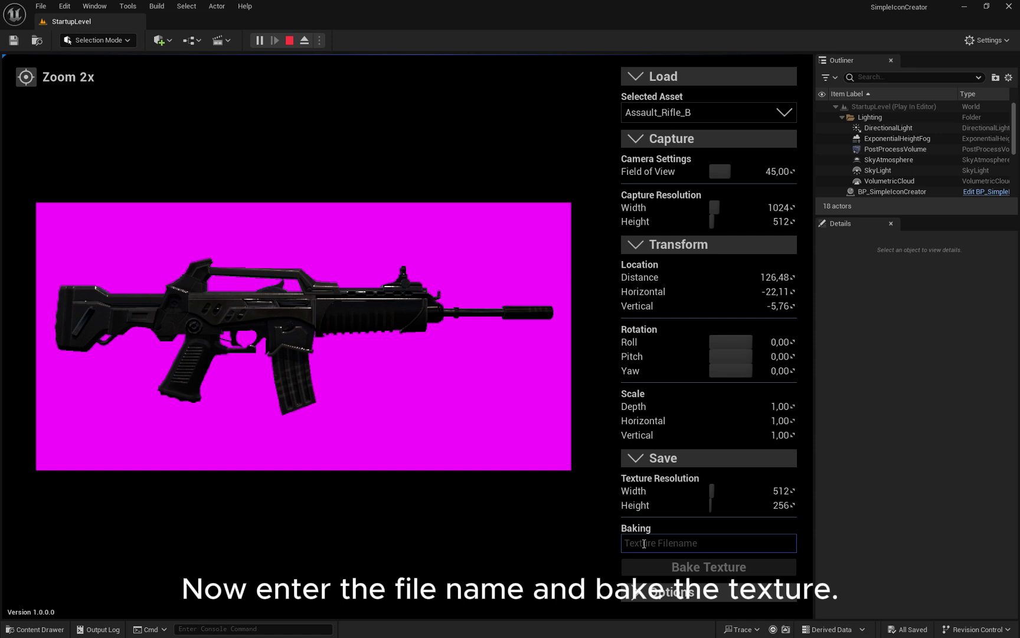
text(T_Rifle)
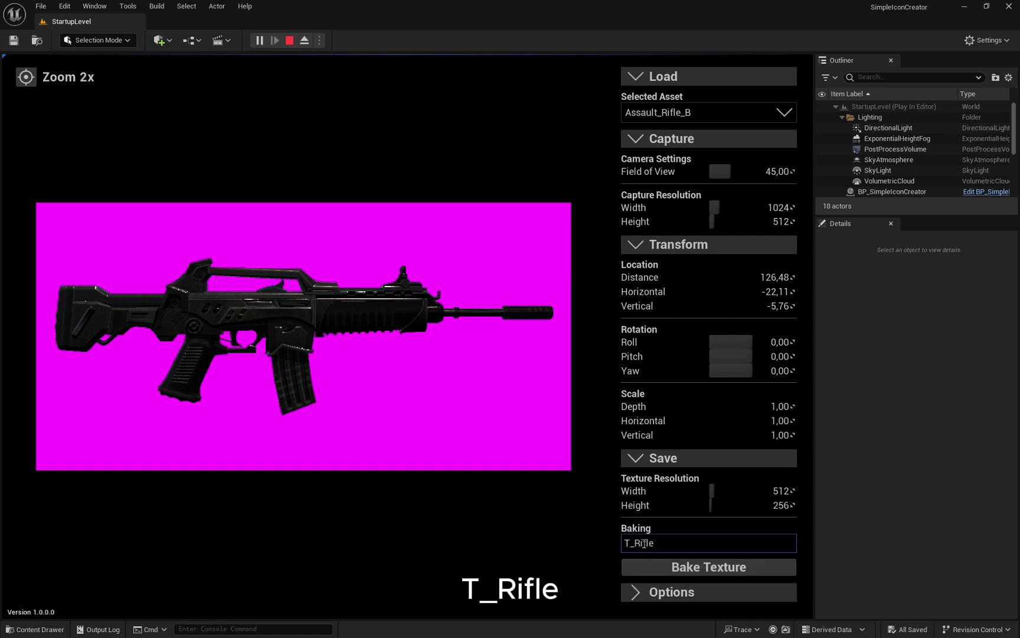
click(707, 568)
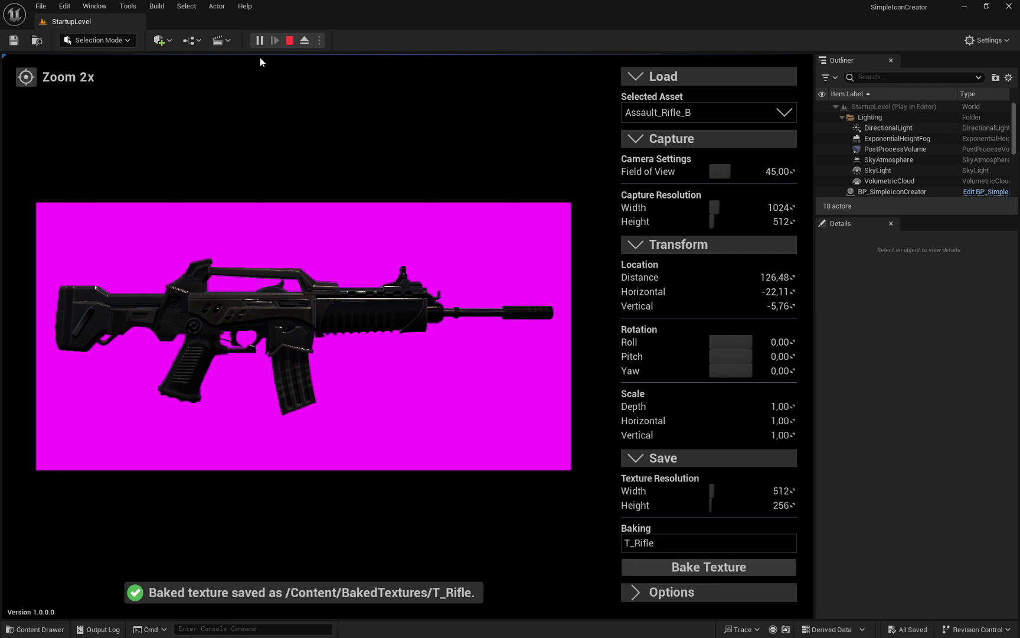
Step: Stop the running level and examine the baked T_Rifle texture in the BakedTextures folder, closing its editor when done
click(290, 40)
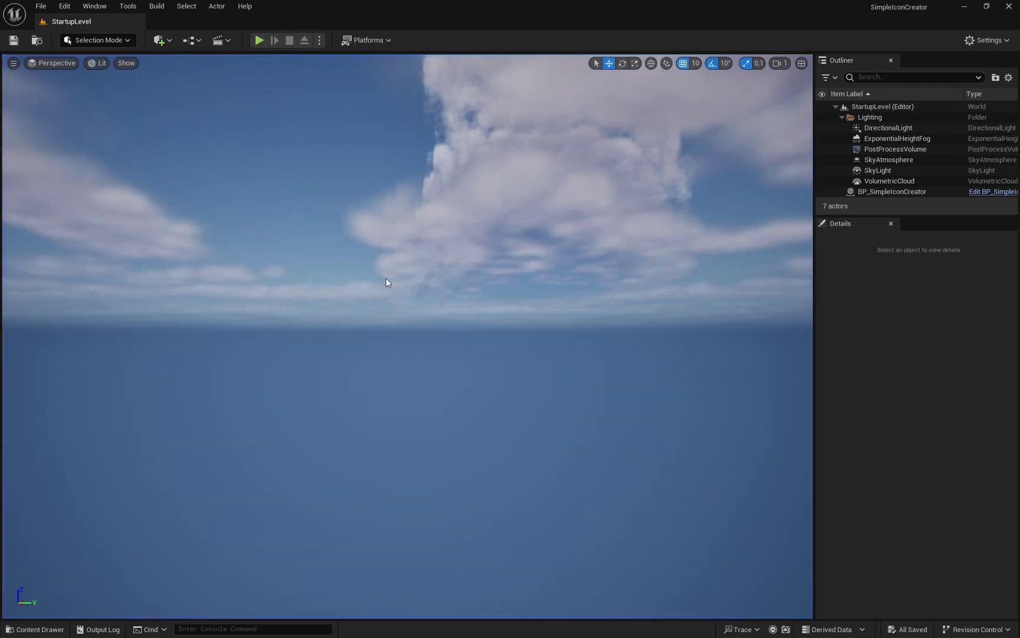
key(ctrl+space)
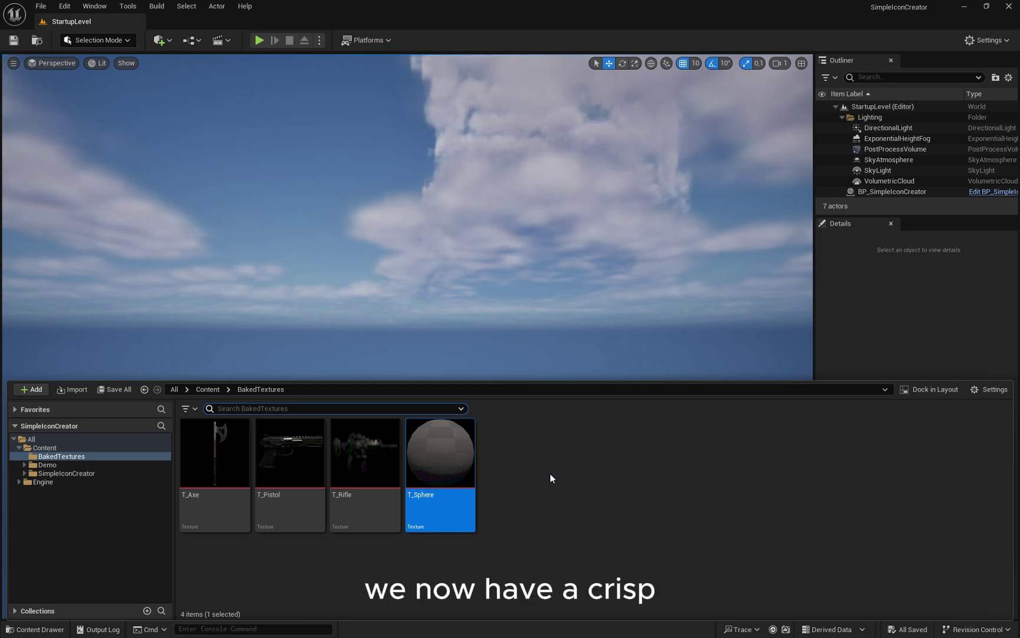
double_click(378, 477)
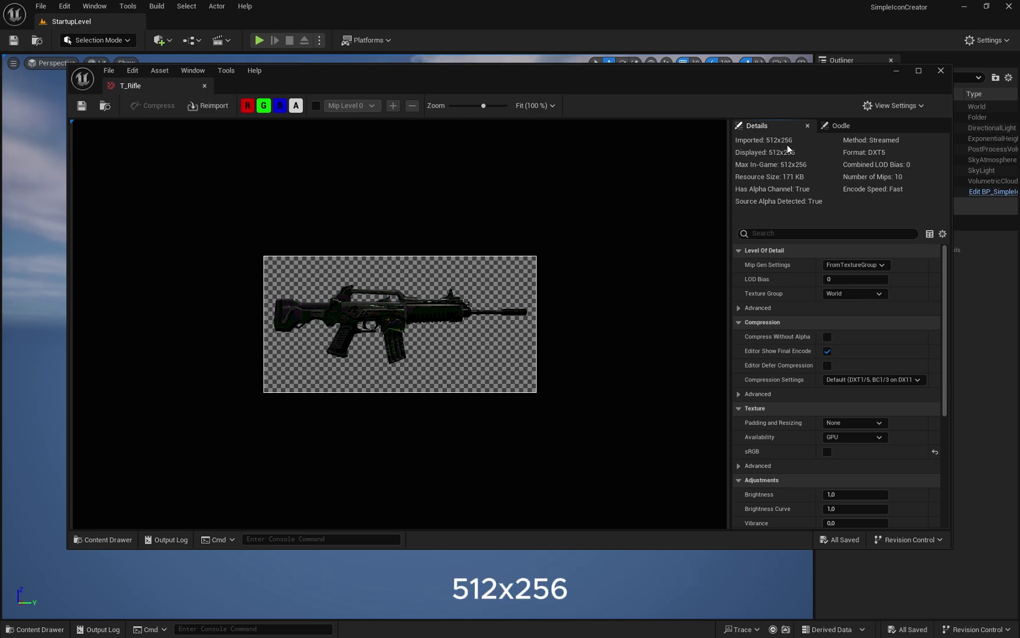
click(941, 70)
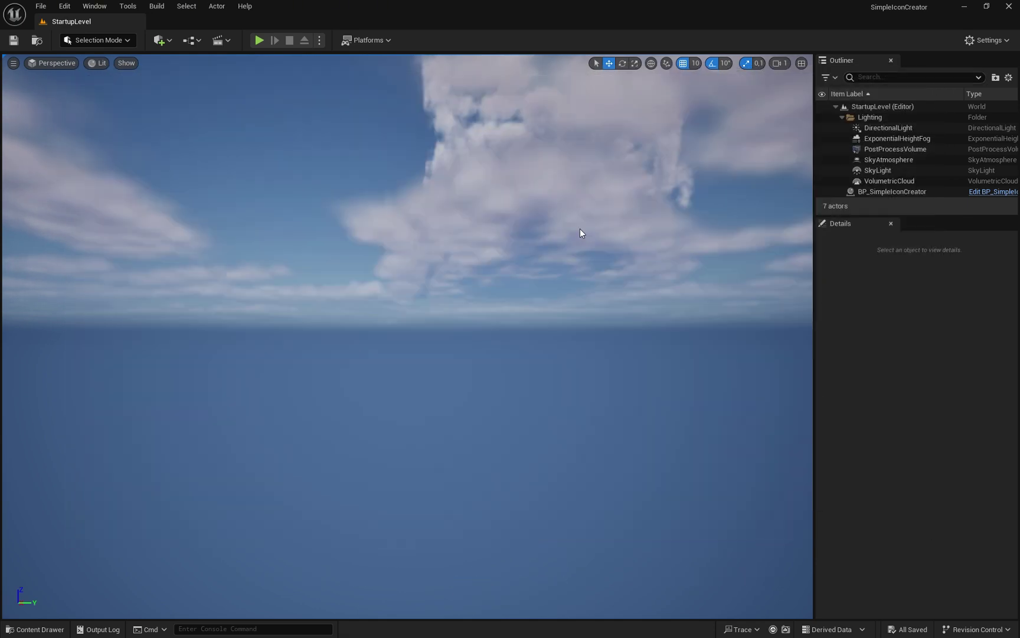
Step: Run the level, disable Show Content Only in the load options, and load the RotationHandleFull static mesh from the Engine folder
click(258, 40)
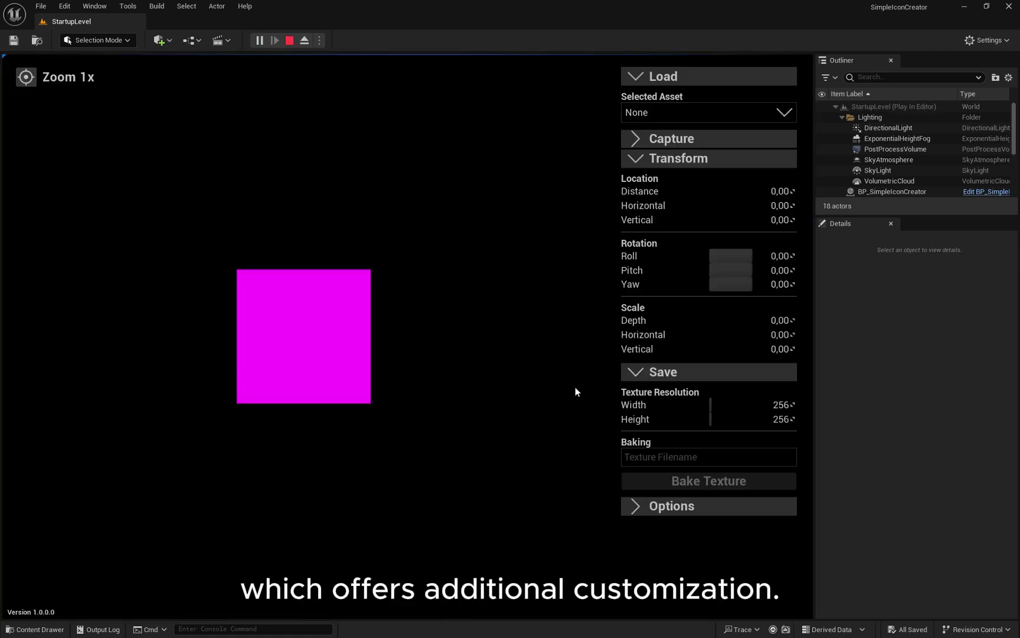
click(632, 508)
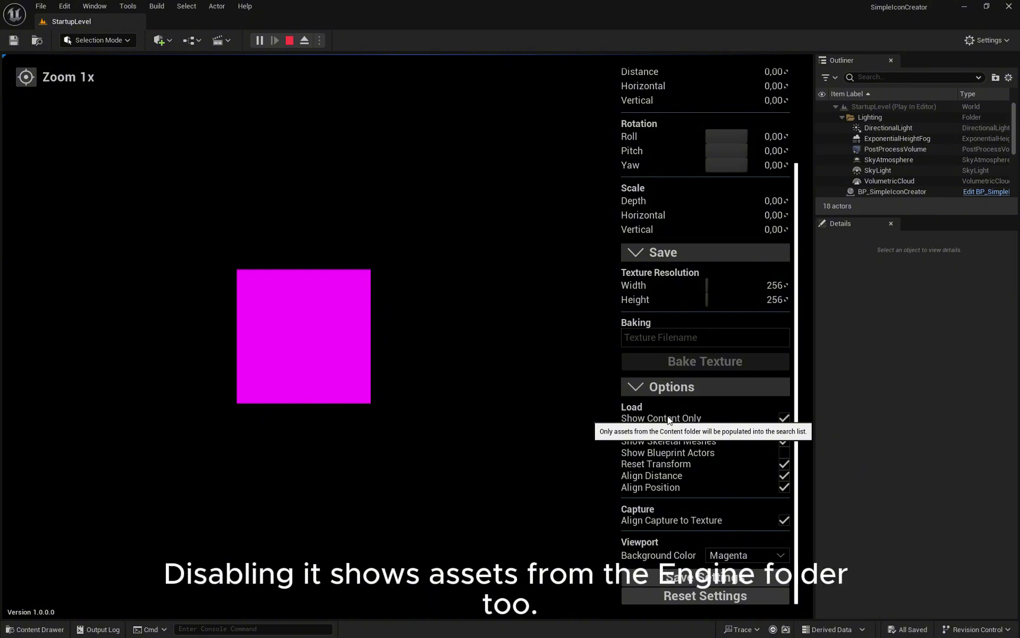
click(784, 418)
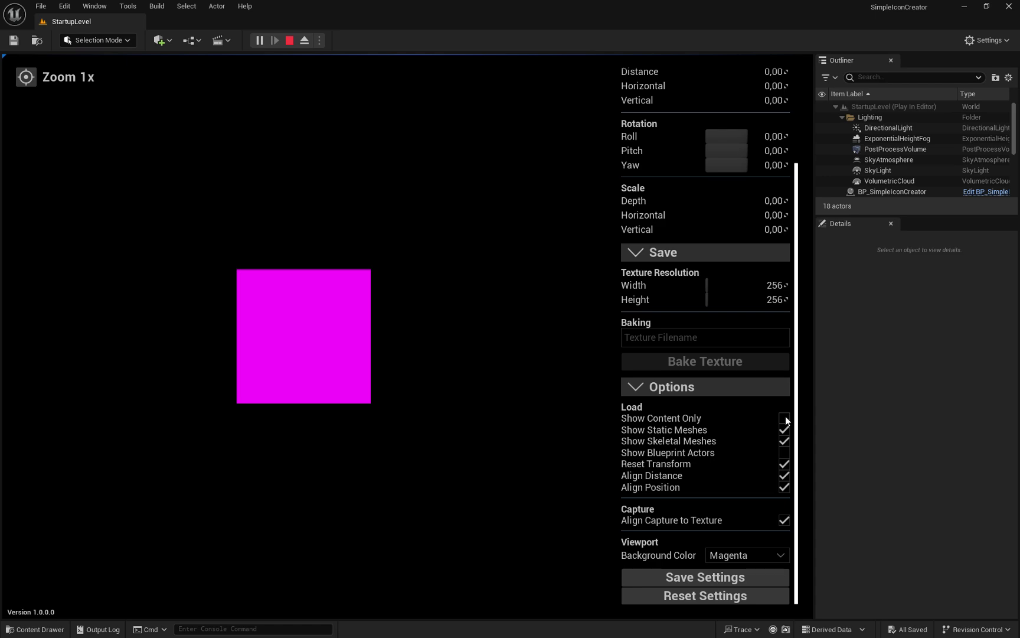
scroll(738, 217, up, 3)
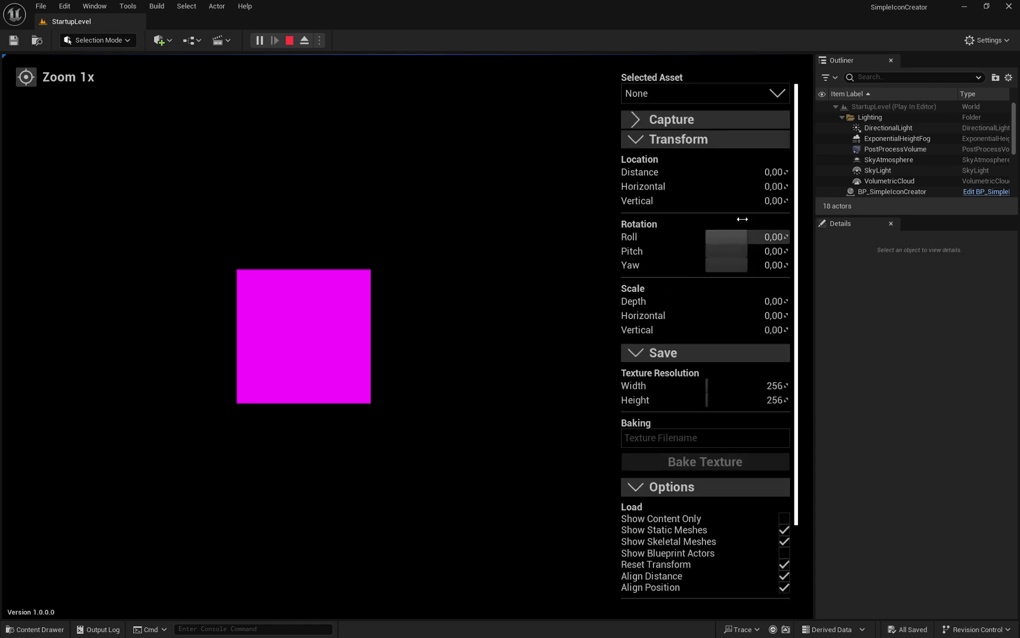
click(713, 97)
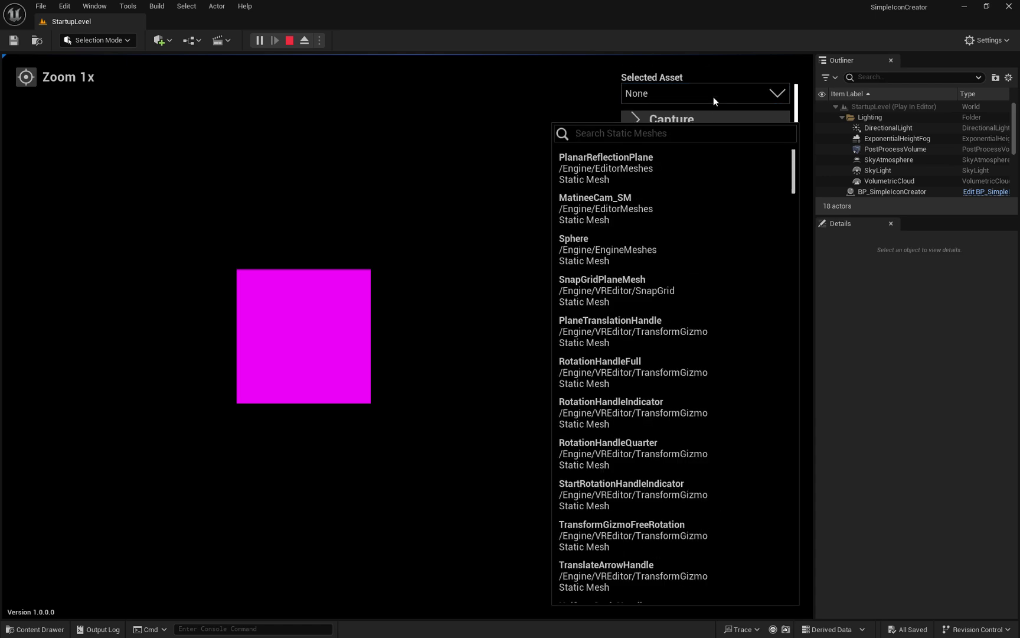
click(672, 368)
Step: Disable Show Static Meshes and Show Skeletal Meshes to check their effect on the asset list, restoring both when done
scroll(673, 369, down, 3)
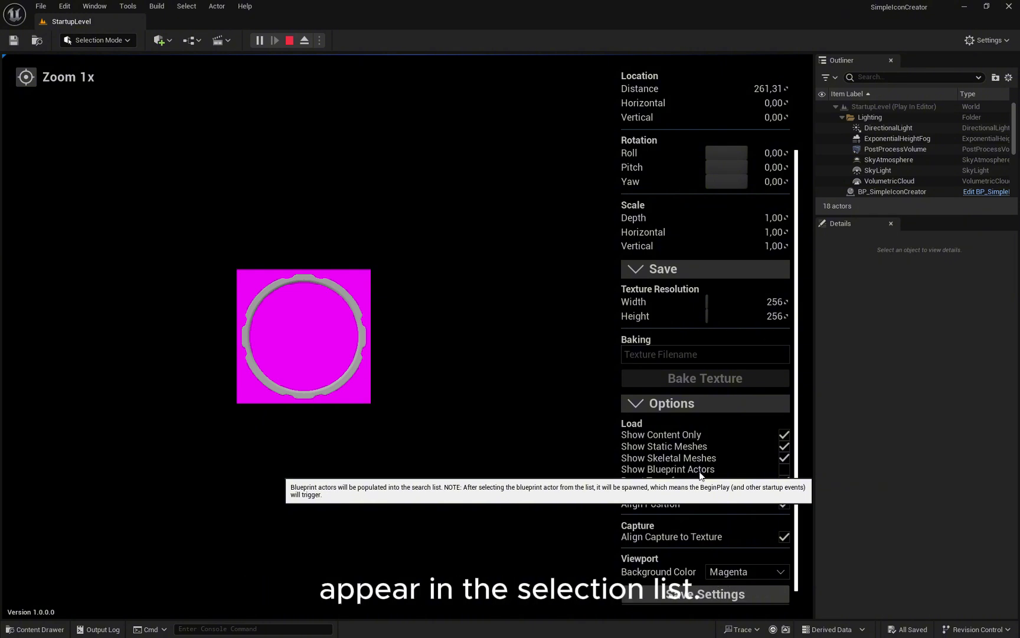
click(784, 446)
click(784, 458)
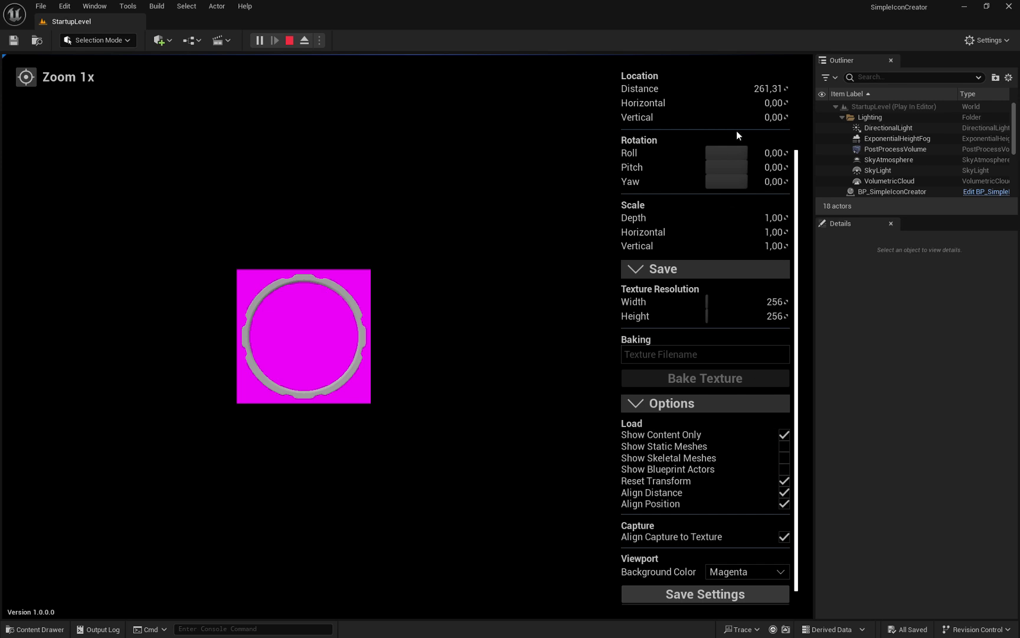
scroll(735, 143, up, 3)
click(736, 112)
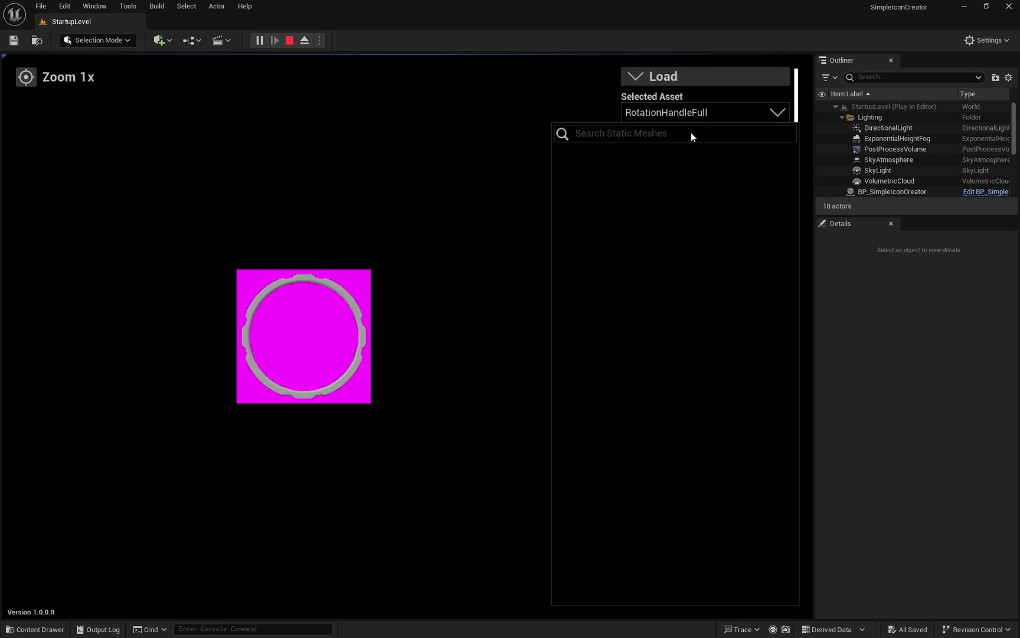
click(759, 112)
scroll(756, 119, down, 4)
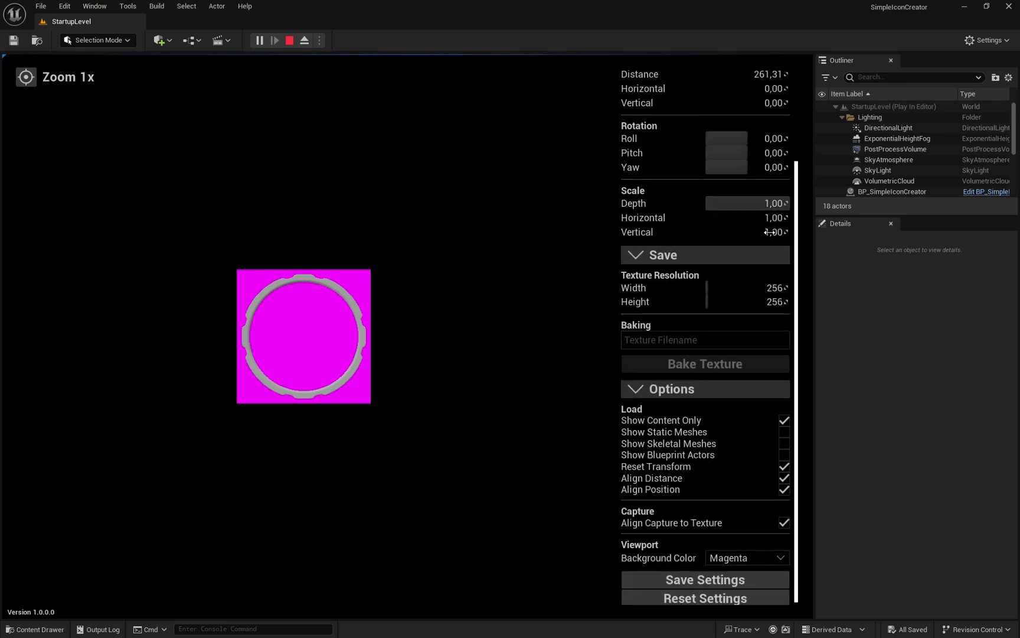
click(784, 432)
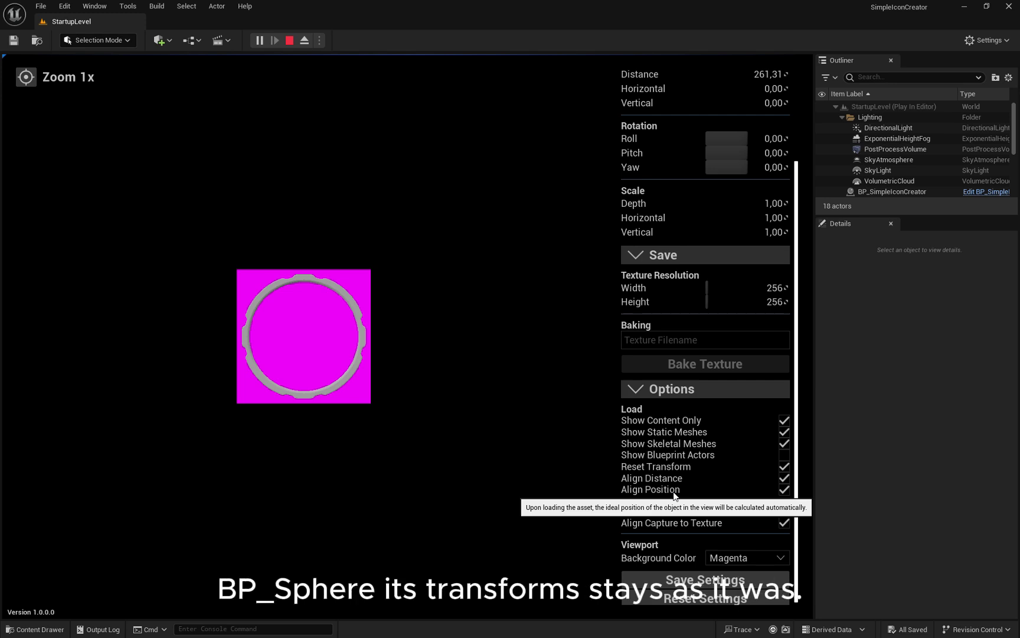
Step: Disable Align Position, Align Distance and Reset Transform in the load options, and enable Show Blueprint Actors
click(784, 487)
click(784, 476)
click(784, 464)
click(785, 453)
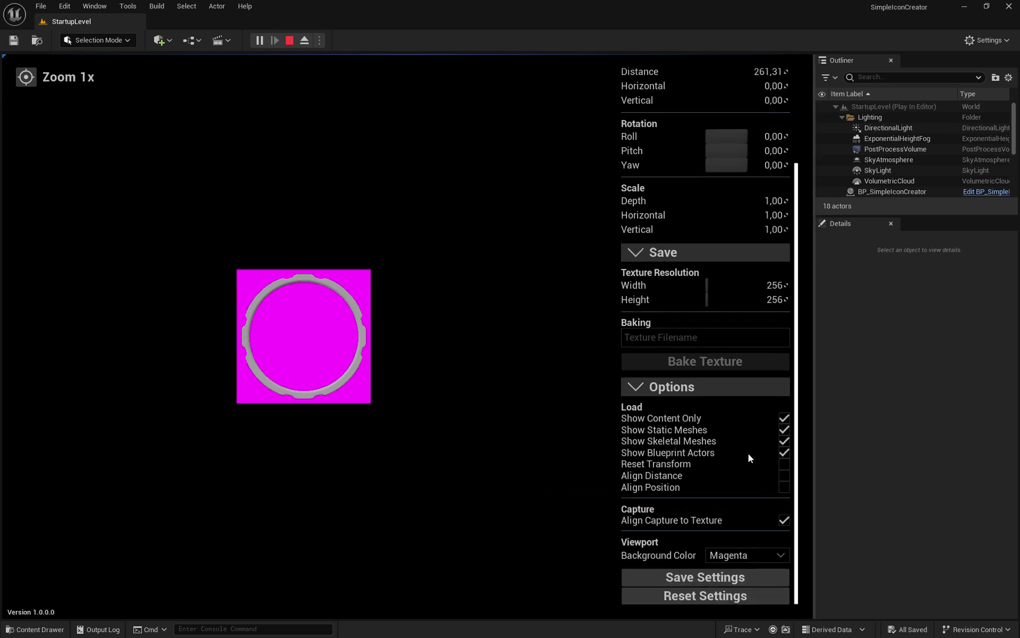
Step: Search the assets for "sphere", load BP_Sphere, and increase its location distance to about 4739
scroll(767, 345, up, 3)
click(728, 112)
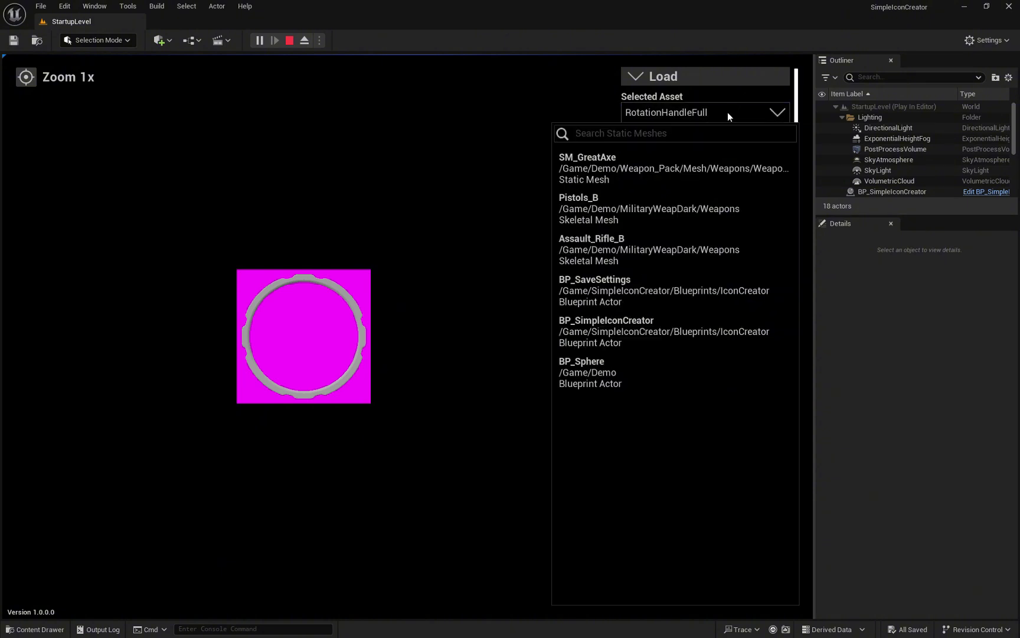
text(sphere)
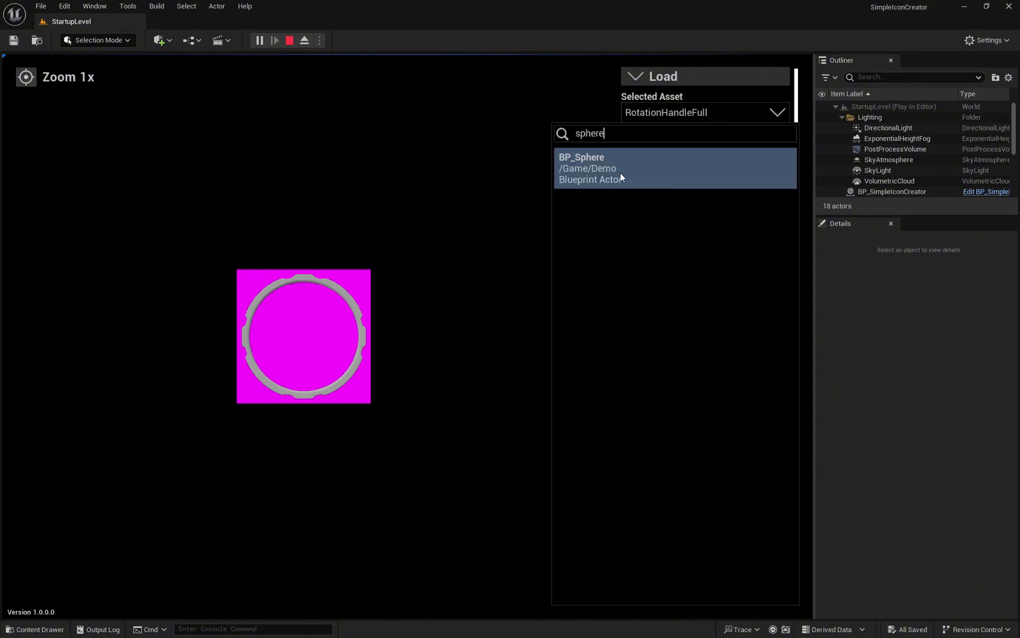
click(620, 172)
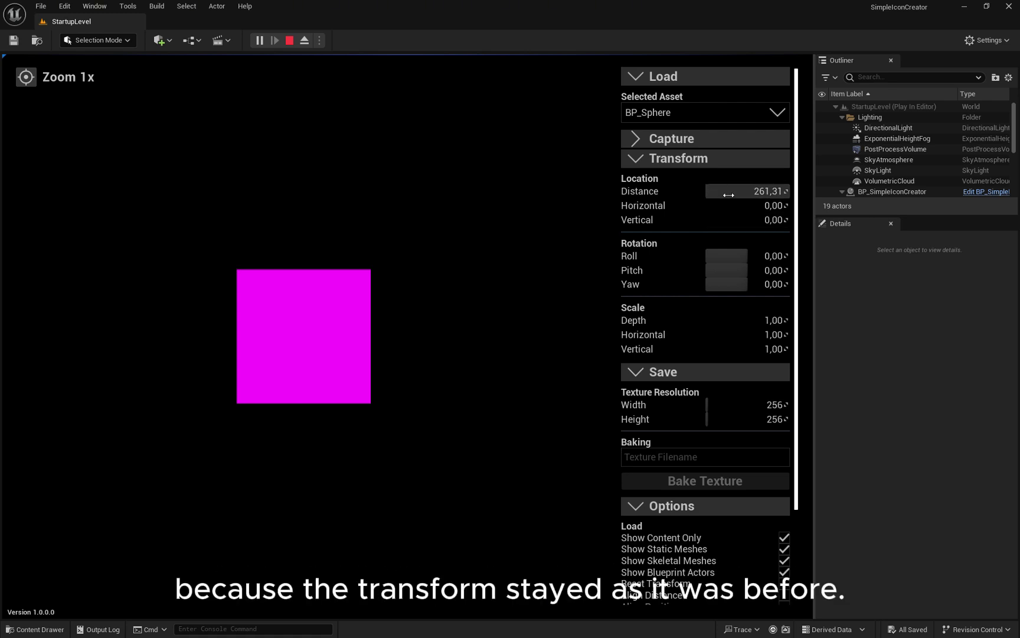
mouse_move(728, 195)
mouse_down()
mouse_move(839, 195)
mouse_move(727, 195)
mouse_up()
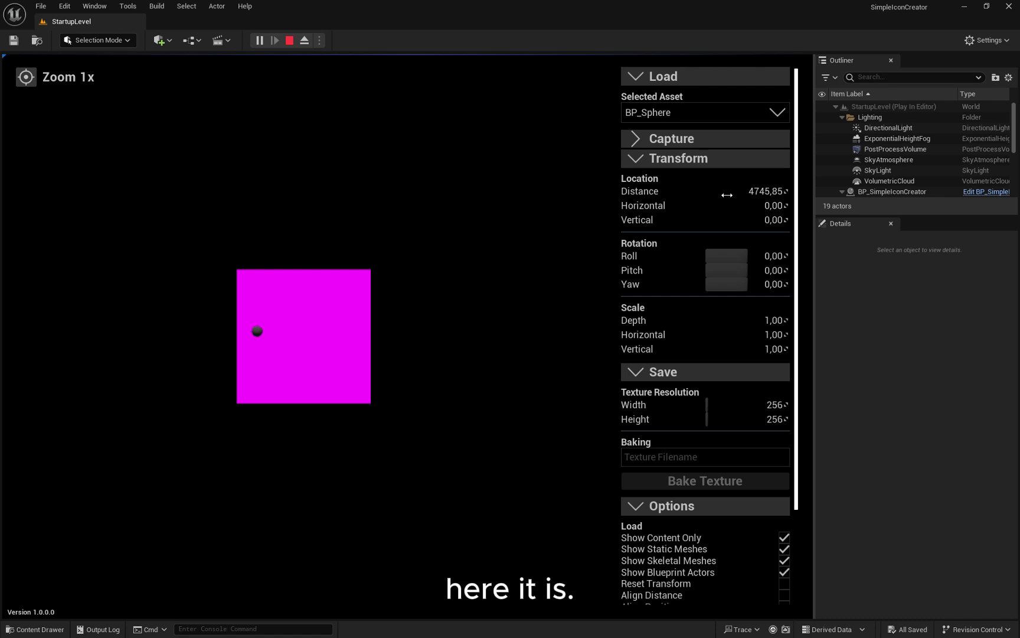
Step: Enable Reset Transform in the load options while leaving Align Distance and Align Position disabled
scroll(729, 259, down, 1)
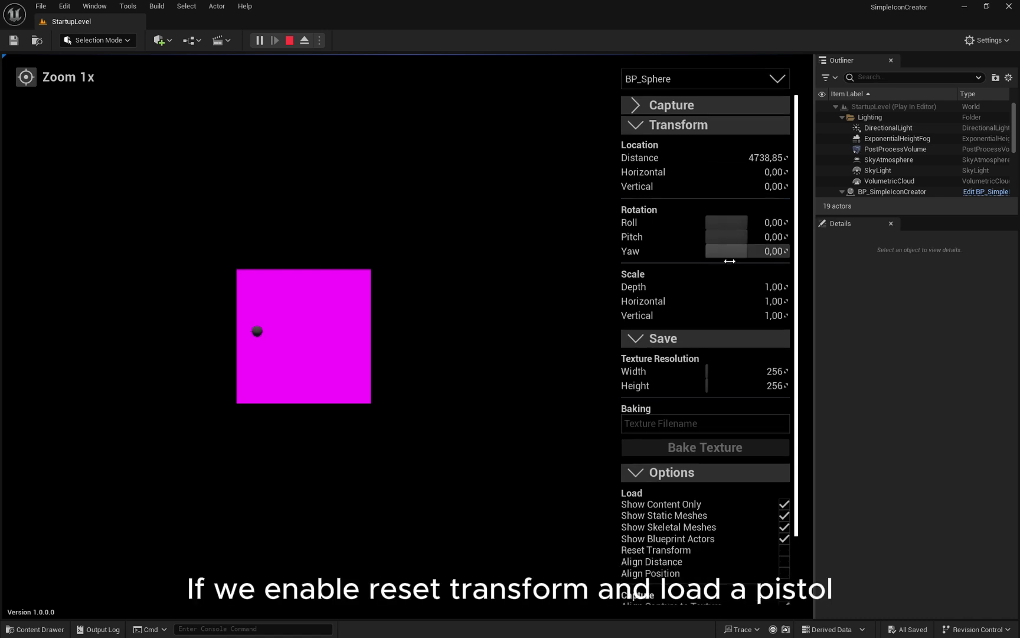
click(784, 555)
scroll(743, 436, up, 1)
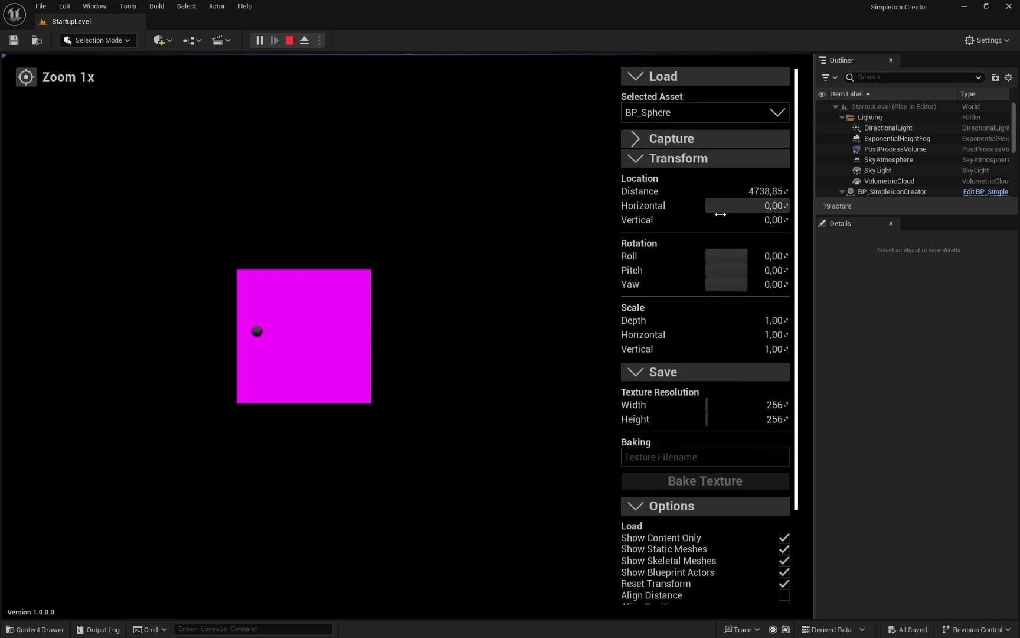
Step: Search the assets for "pistol", load Pistols_B, and increase its location distance to about 51.58
click(698, 113)
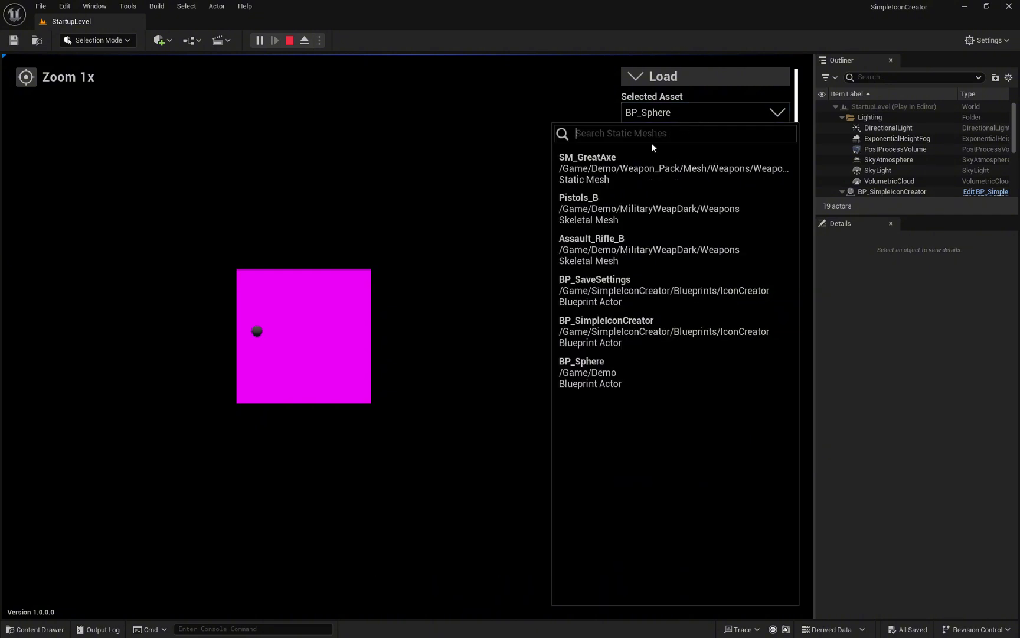
text(pistol)
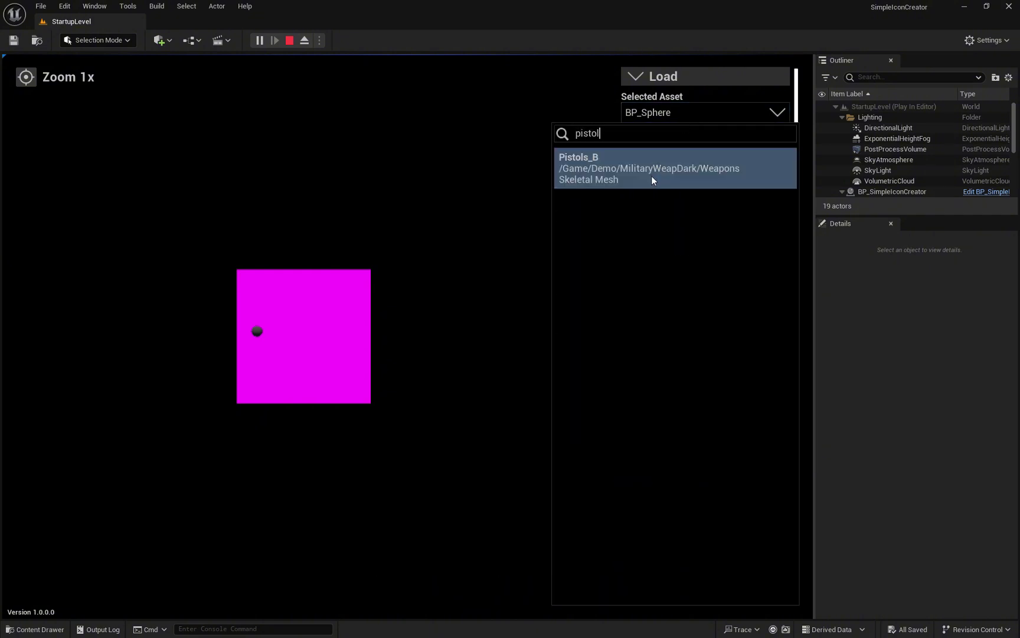
click(652, 180)
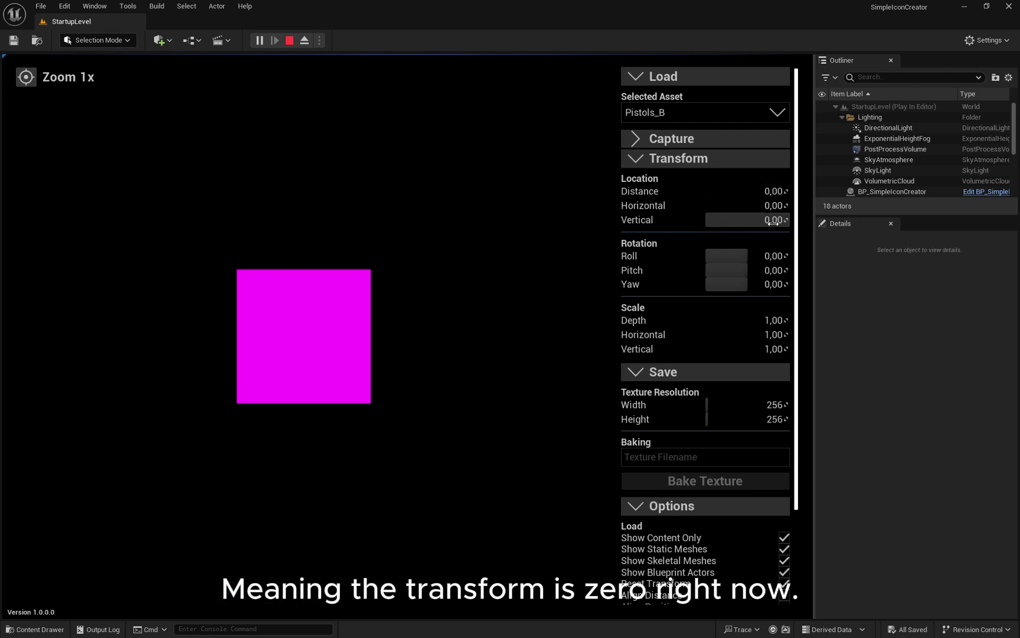
drag(773, 190, 865, 191)
Step: Enable Align Distance in the load options and reload Pistols_B
scroll(708, 261, down, 3)
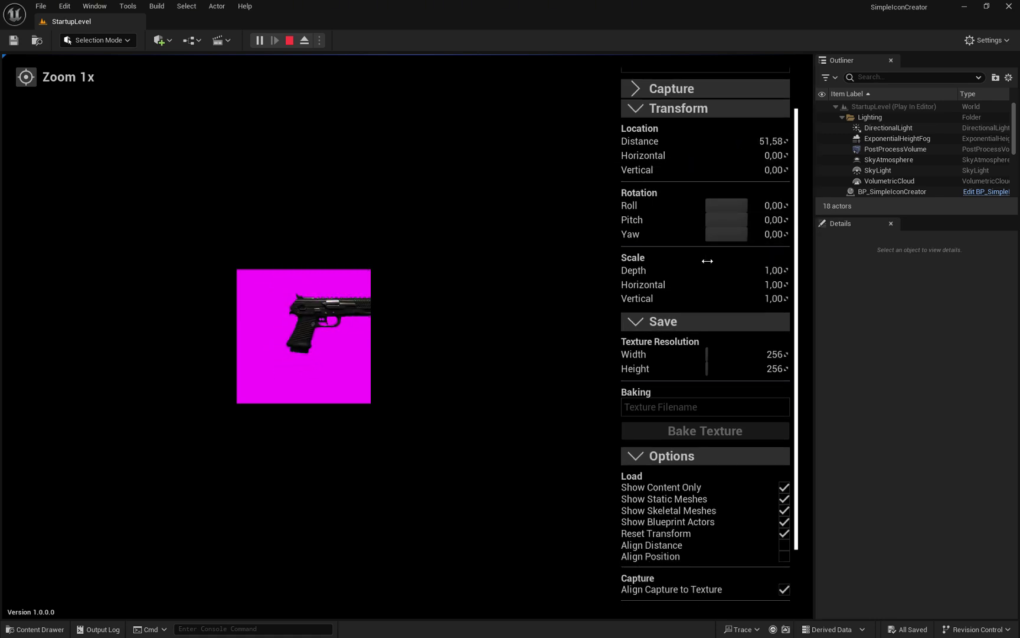
scroll(707, 261, down, 1)
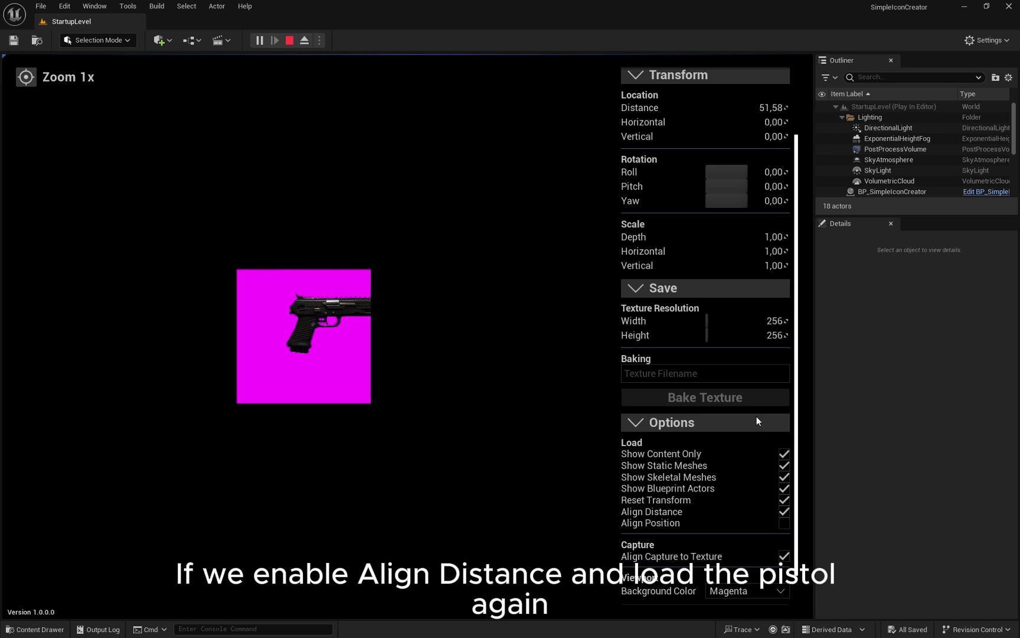
scroll(753, 415, up, 3)
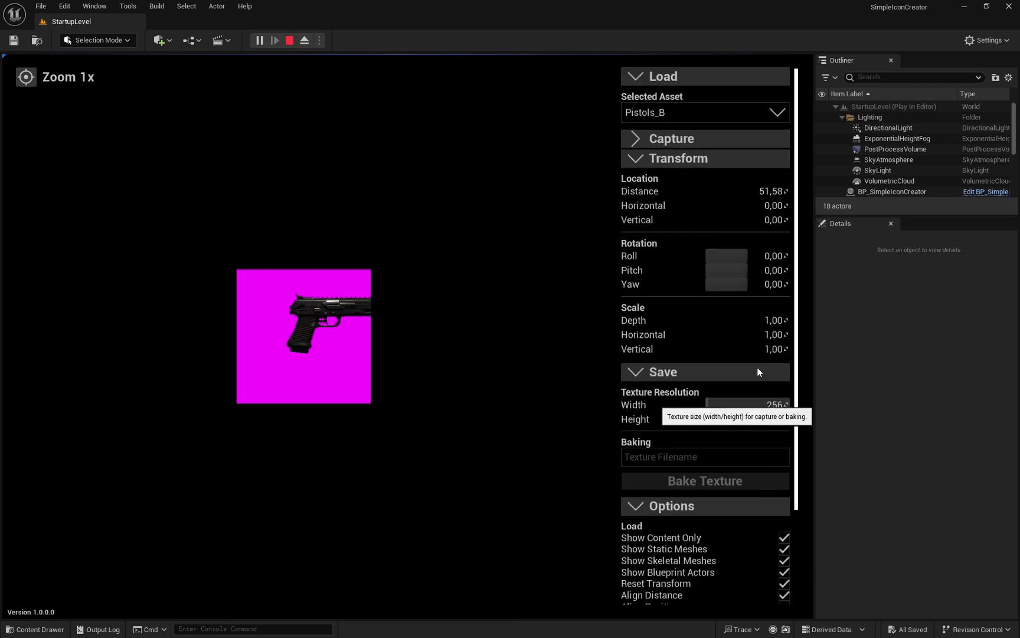
click(736, 106)
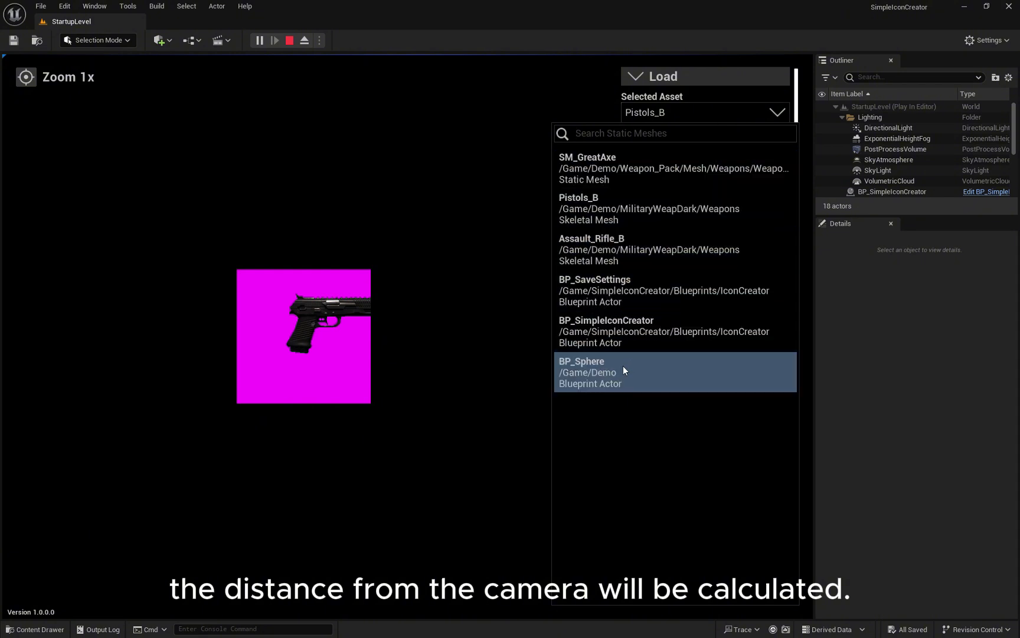
click(606, 212)
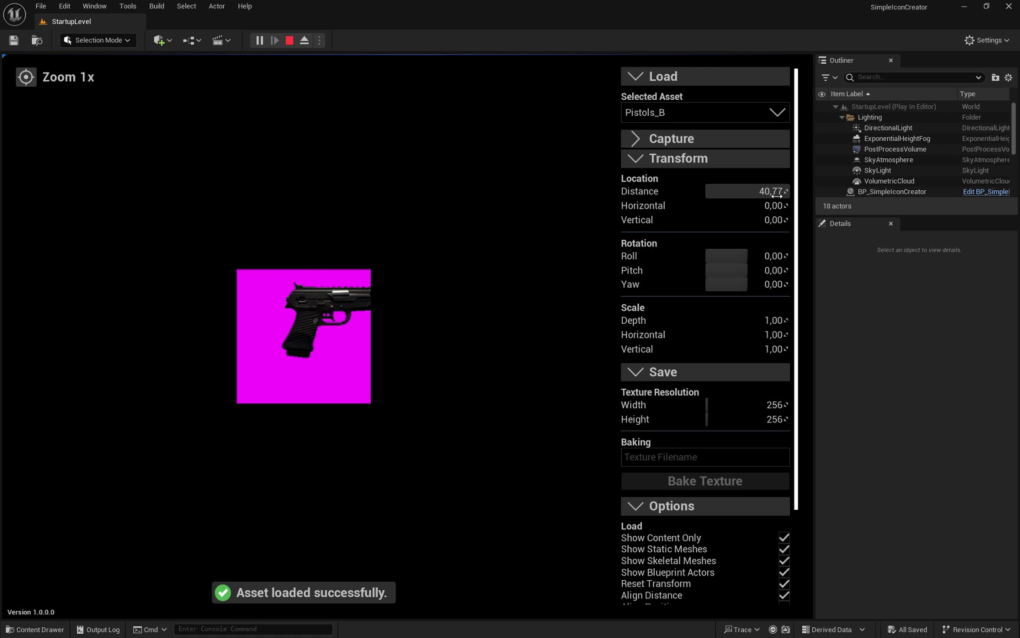
Step: Enable Align Position in the load options and reload Pistols_B, followed by BP_Sphere
scroll(738, 425, down, 3)
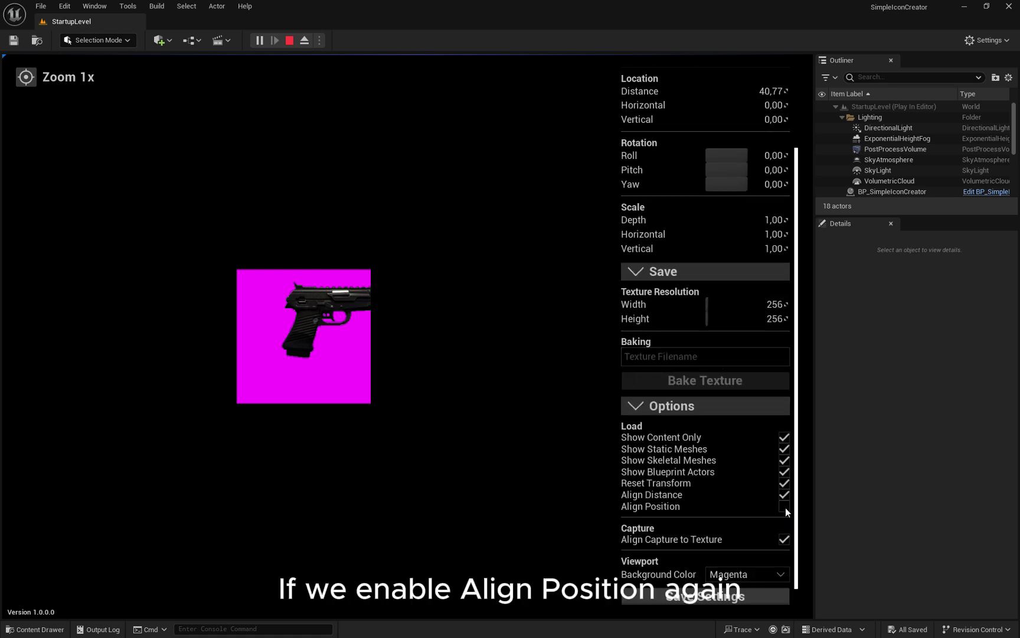
scroll(711, 260, up, 3)
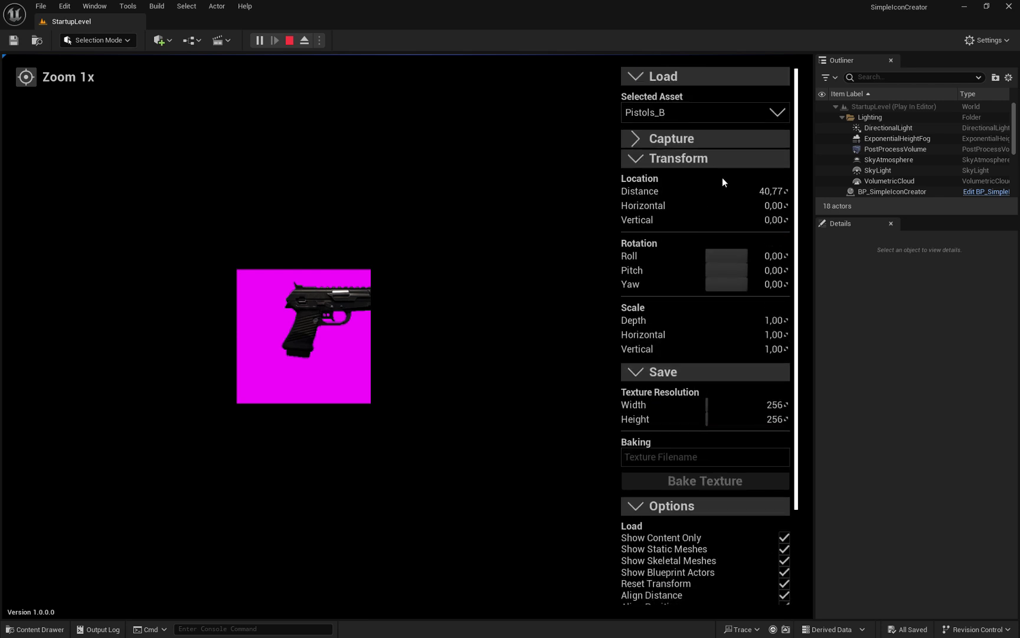
click(721, 115)
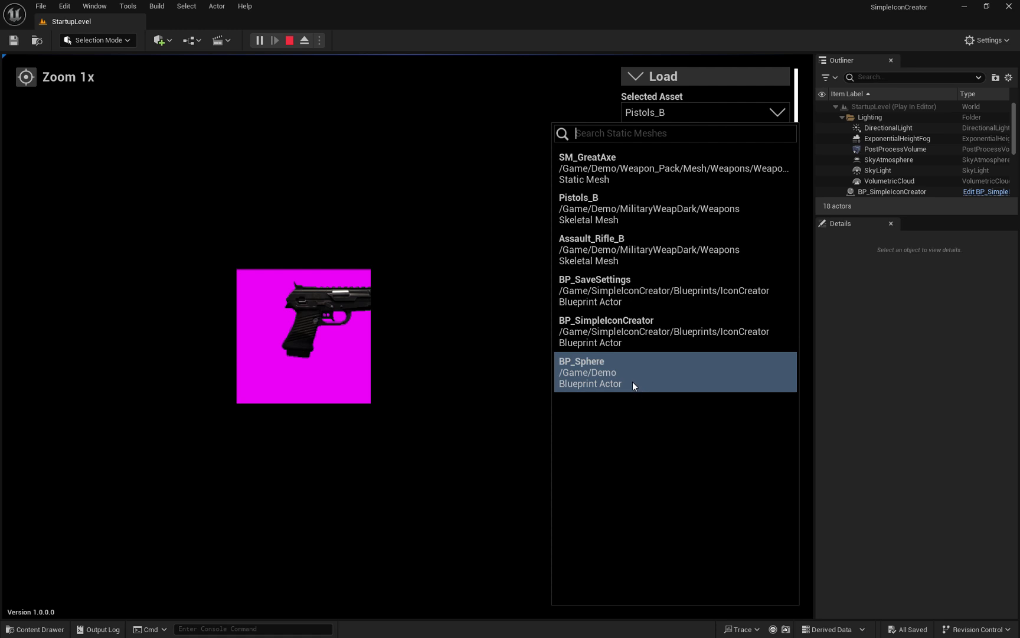
click(630, 217)
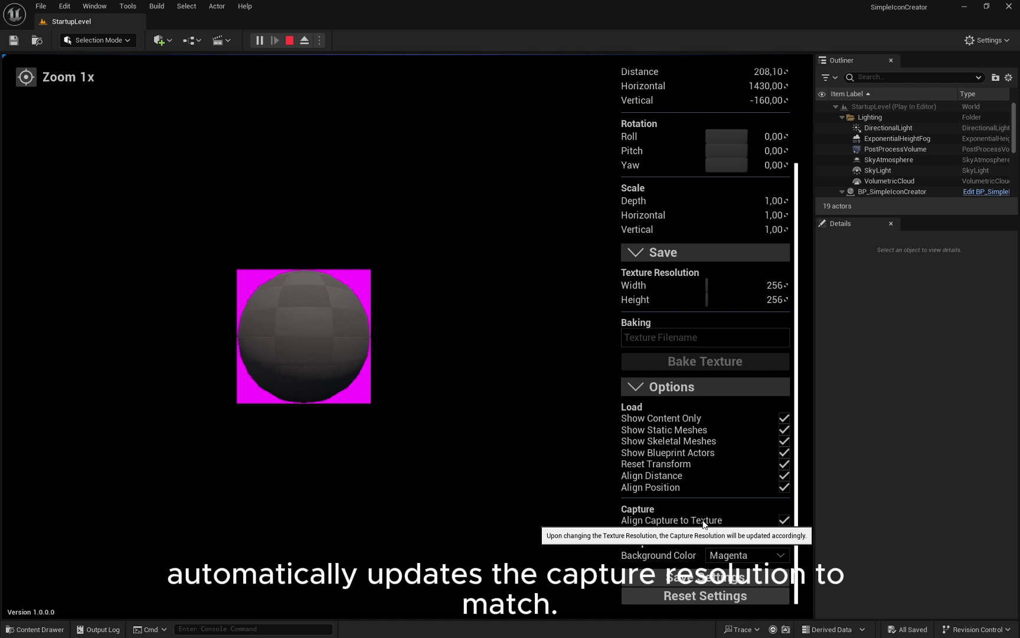
Step: Expand the capture settings and set the texture resolution to 512 wide and 512 high
scroll(723, 448, up, 3)
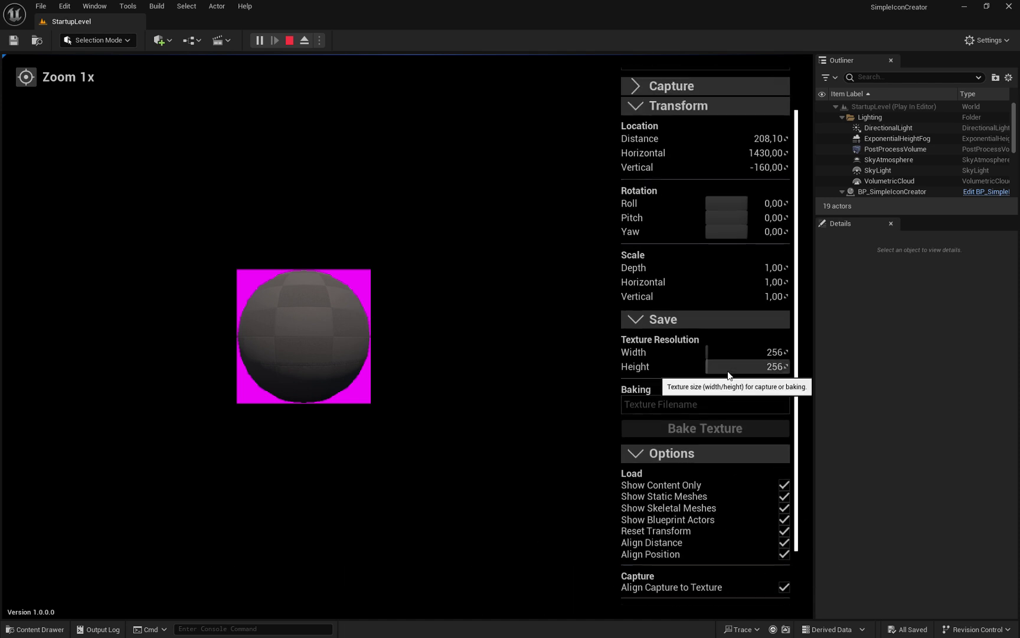
click(633, 104)
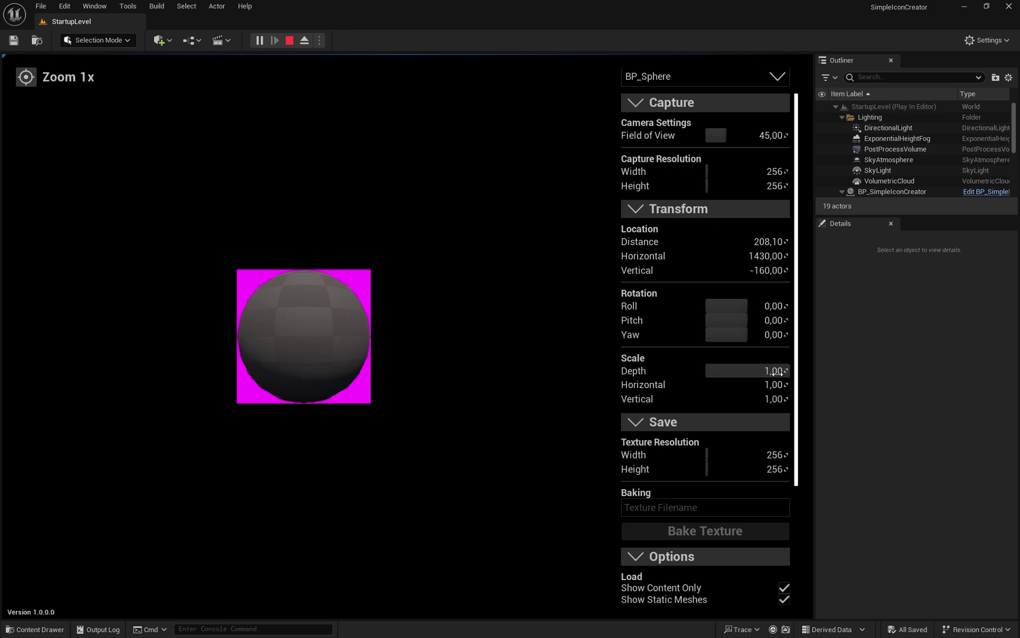
click(773, 454)
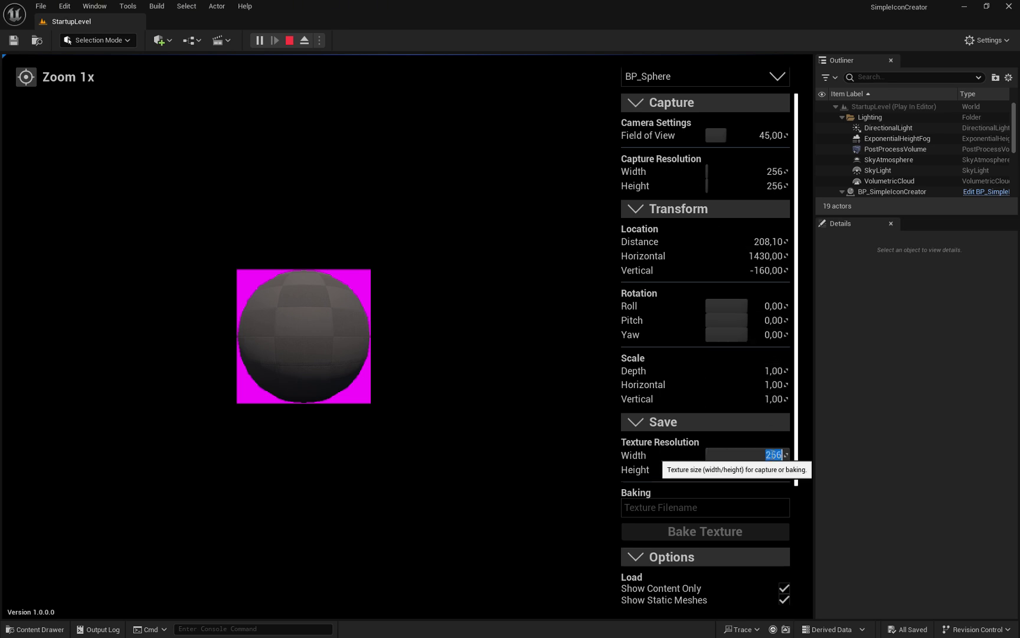
text(512)
key(Return)
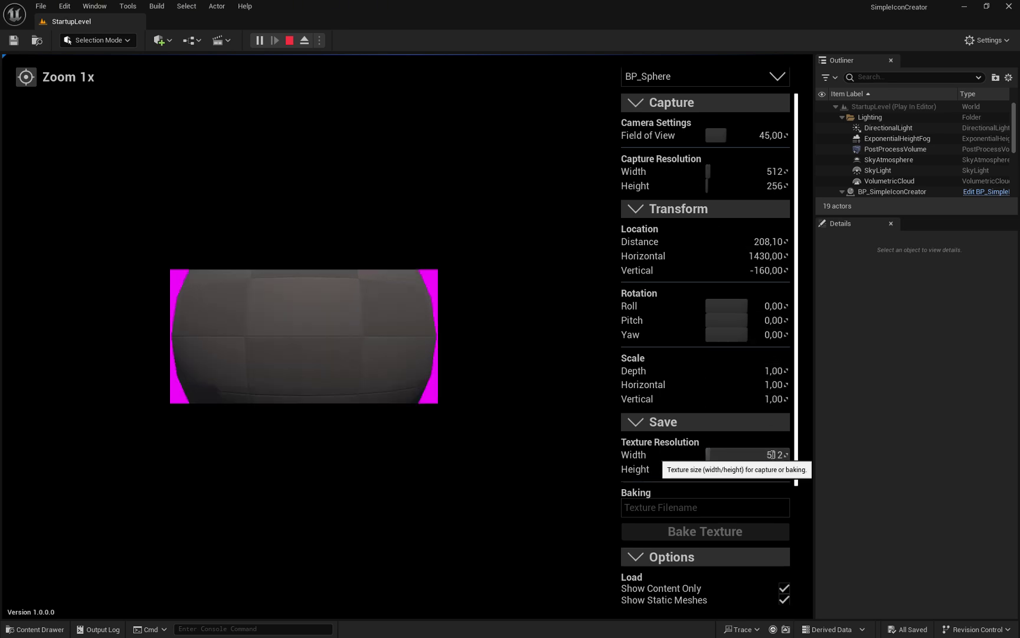
key(Tab)
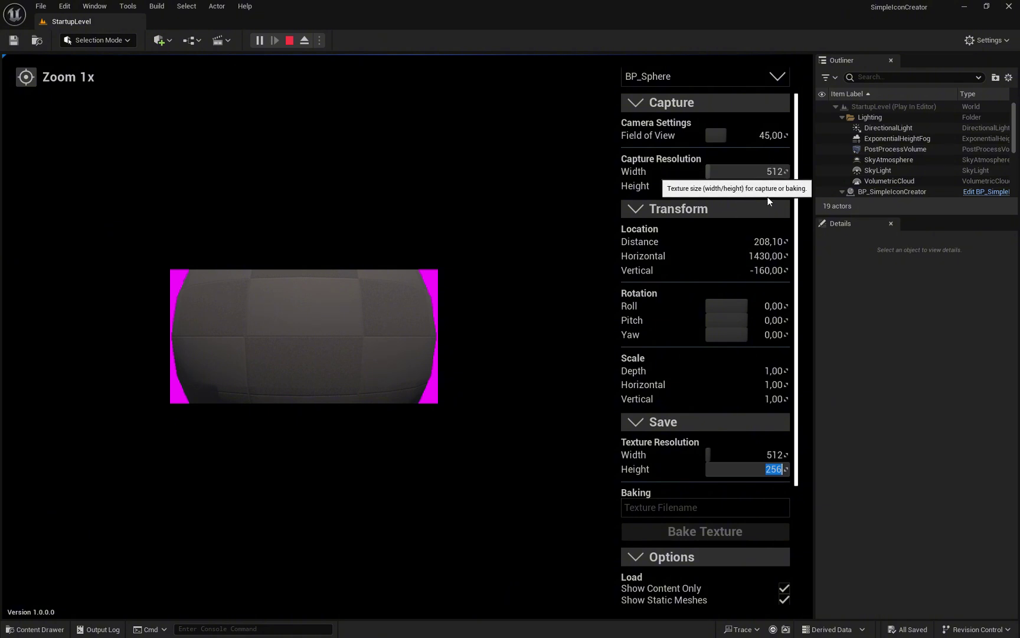
text(512)
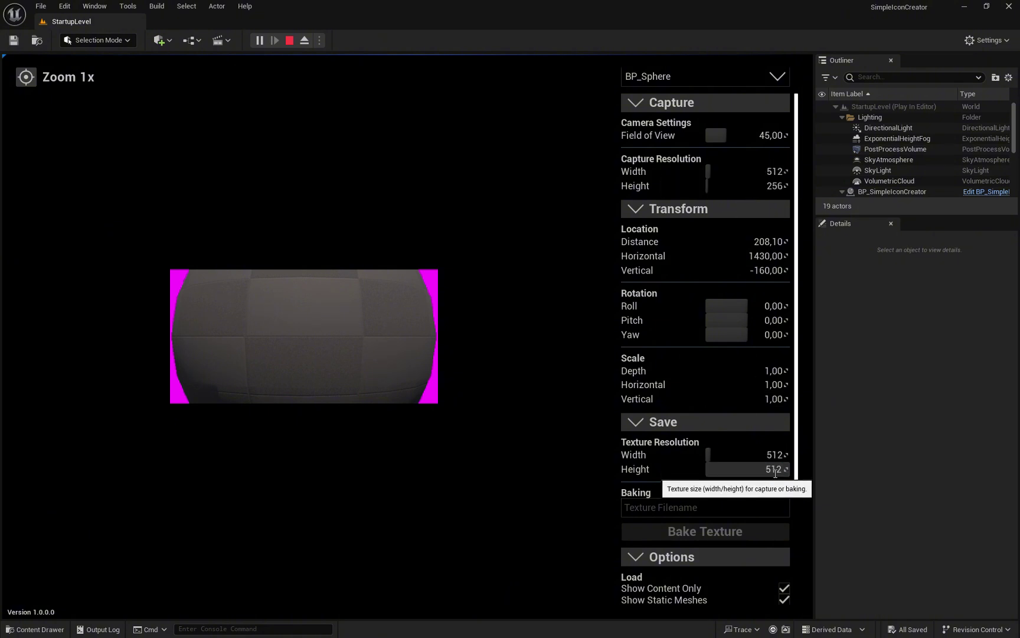
key(Tab)
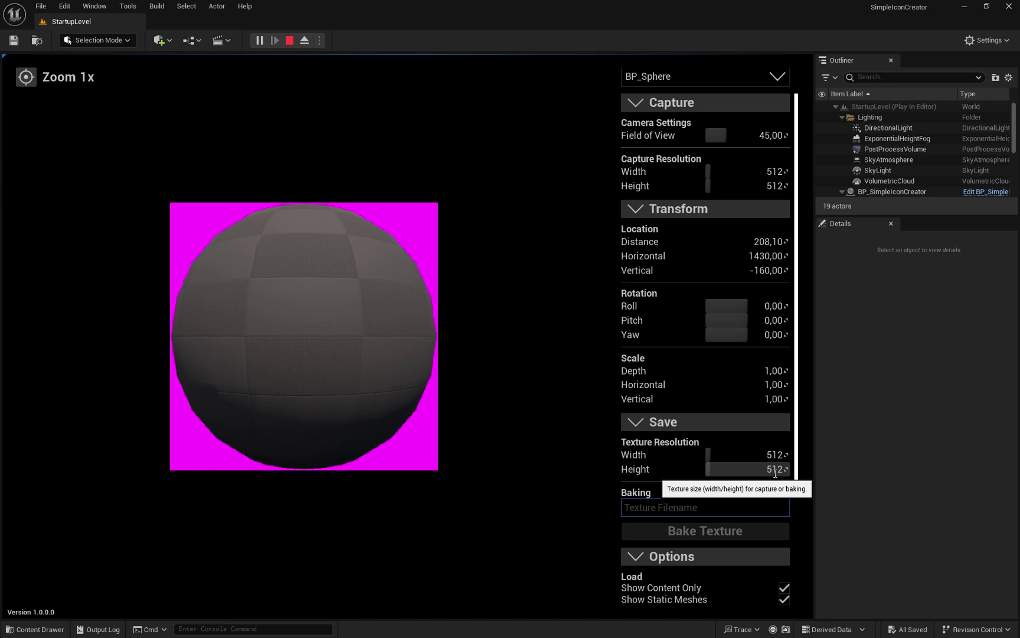
Step: Try Cyan as the viewport background color, and set it to White
scroll(676, 559, down, 3)
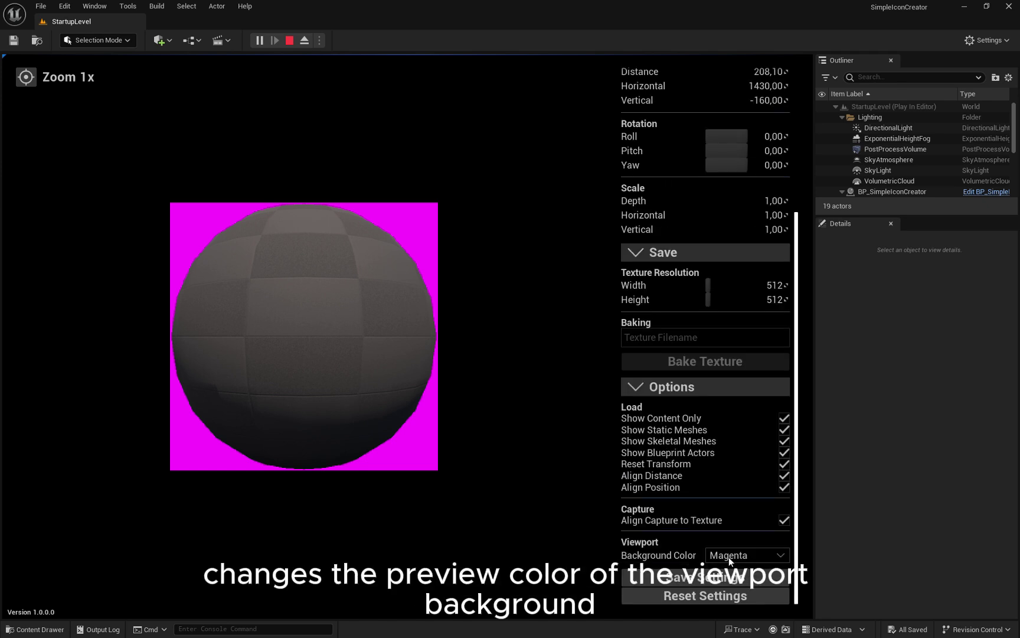
click(747, 555)
click(733, 583)
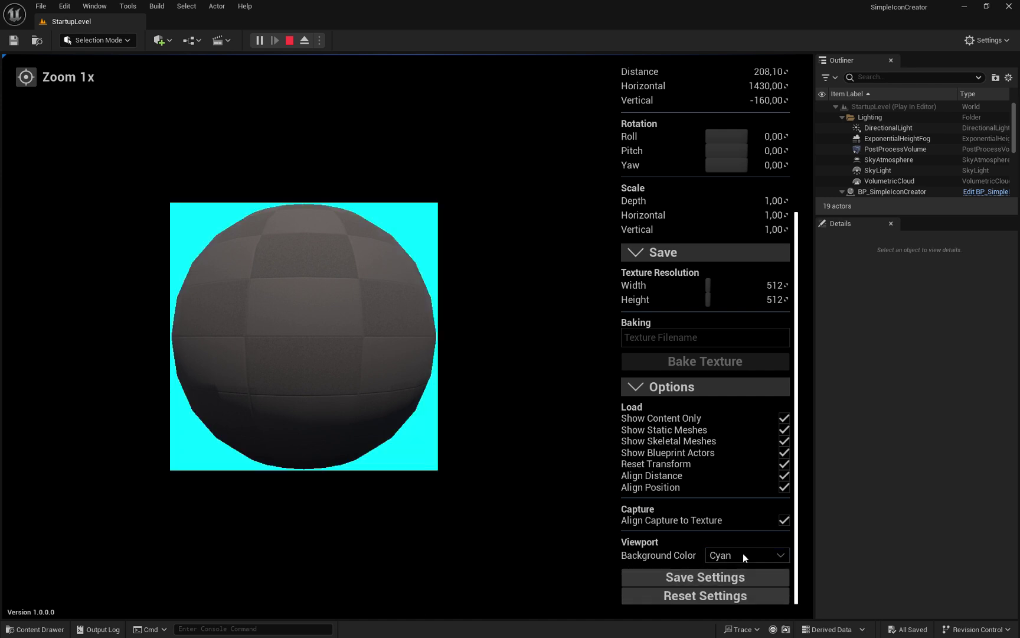
click(742, 554)
click(732, 595)
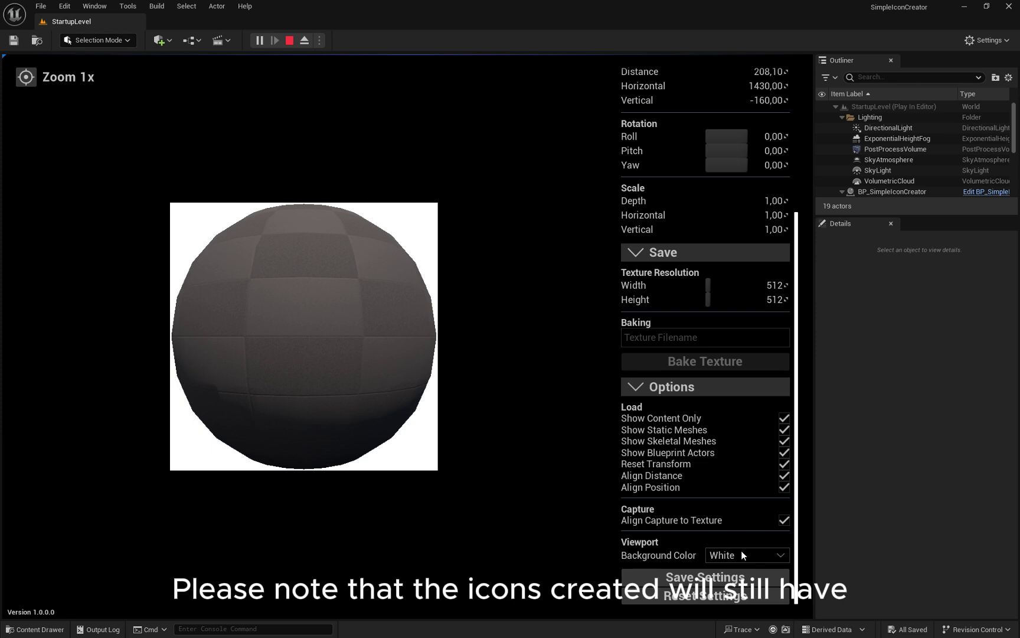
Step: Save the current settings, restart the play session, and expand the options to check the restored values
click(724, 581)
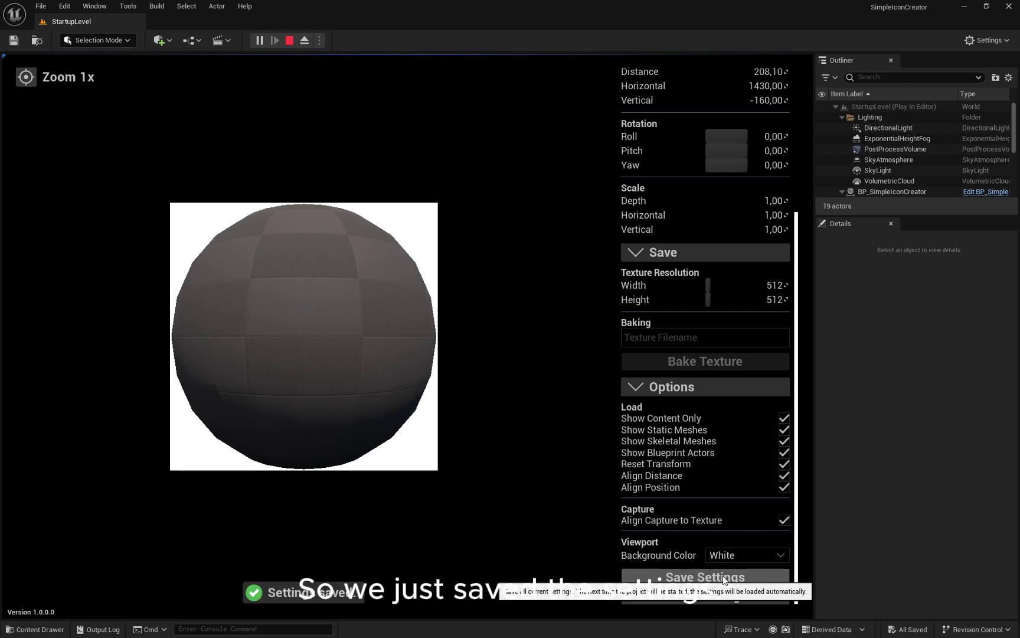
click(288, 40)
click(258, 40)
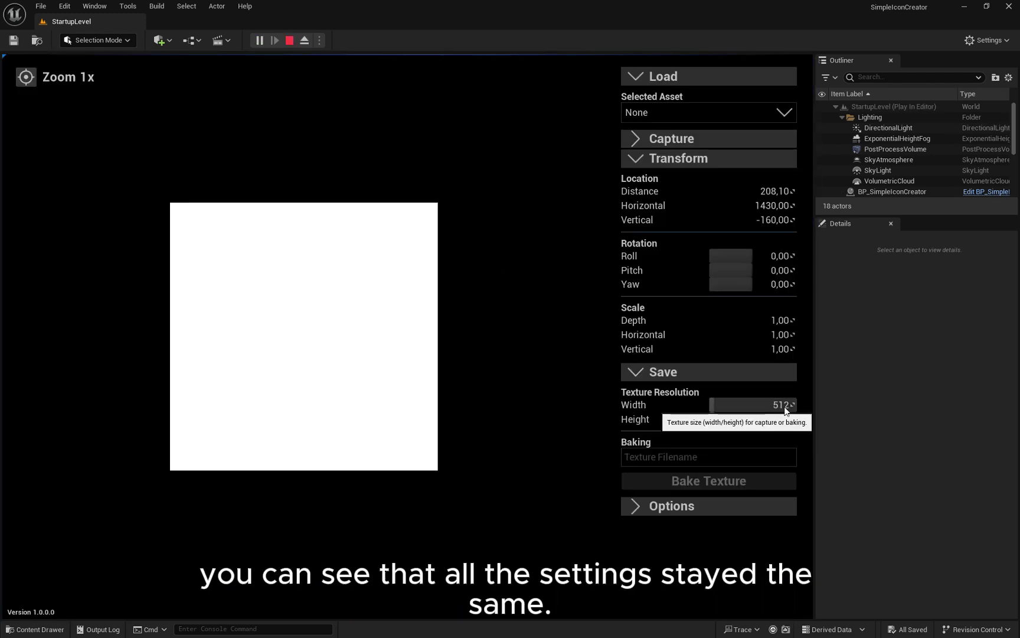
click(637, 506)
scroll(726, 517, down, 3)
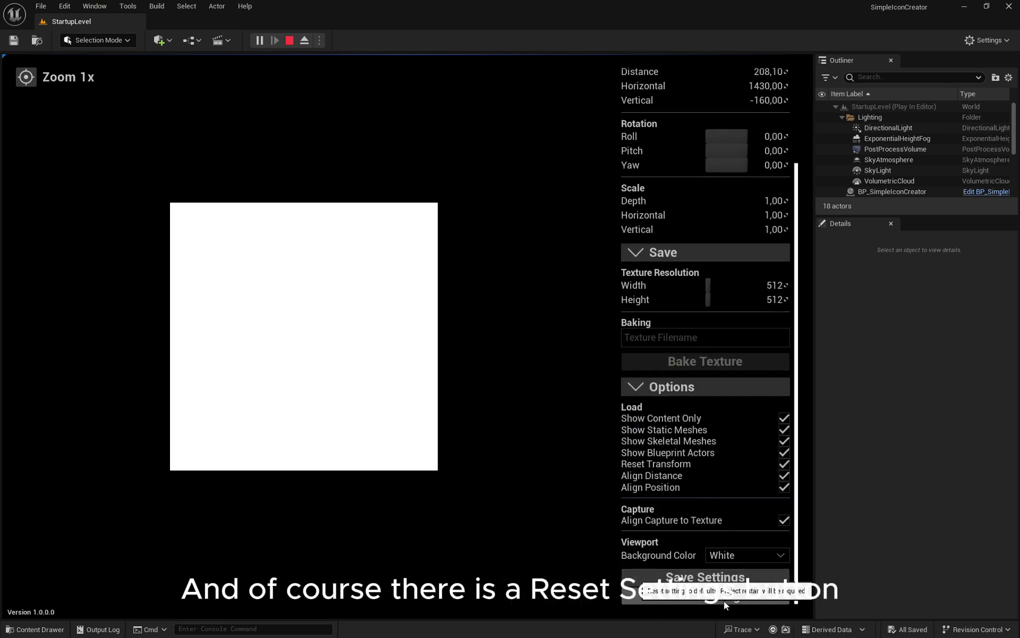
Step: Reset all settings to their defaults, restart the play session to apply them, and load Pistols_B
click(718, 598)
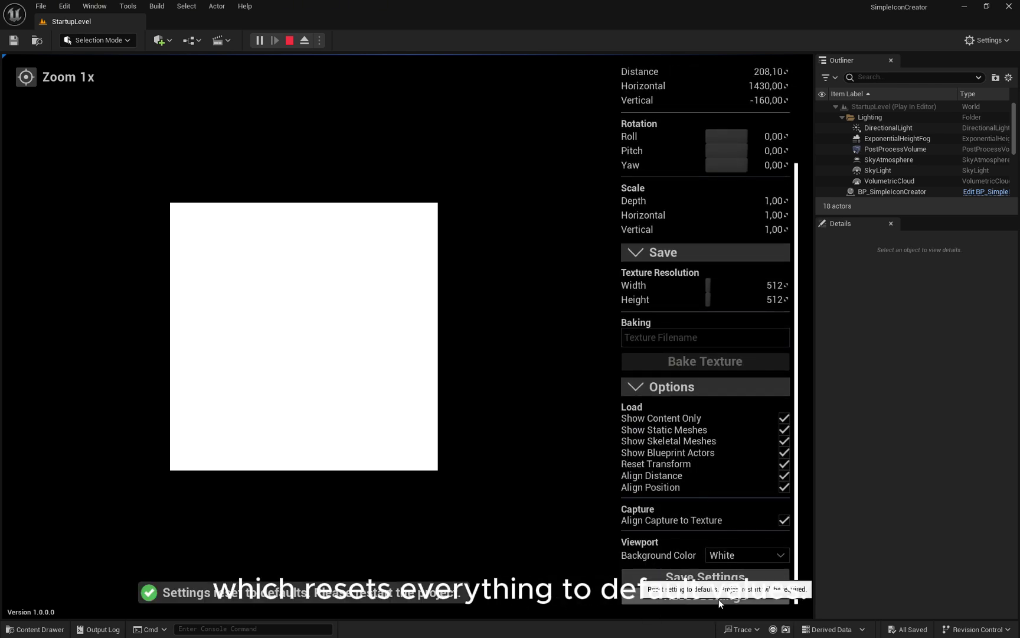
click(290, 40)
click(259, 40)
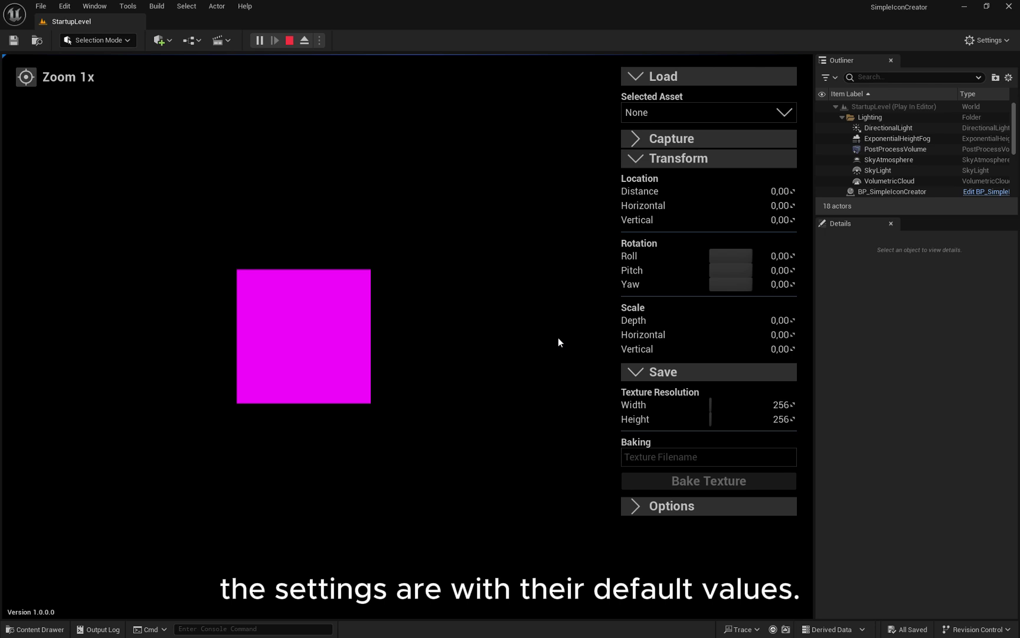
click(706, 115)
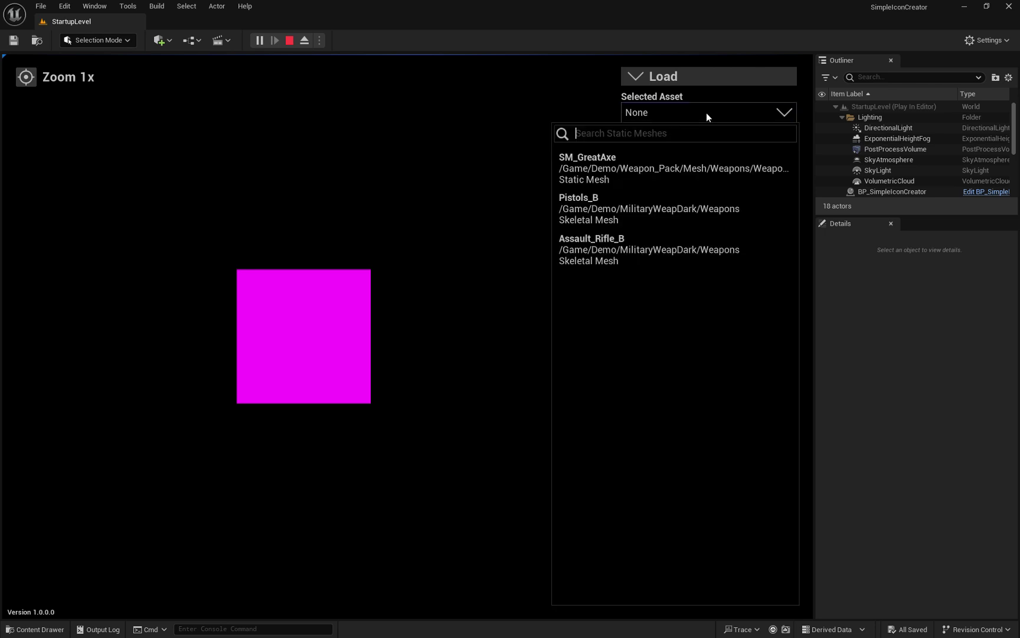
click(650, 200)
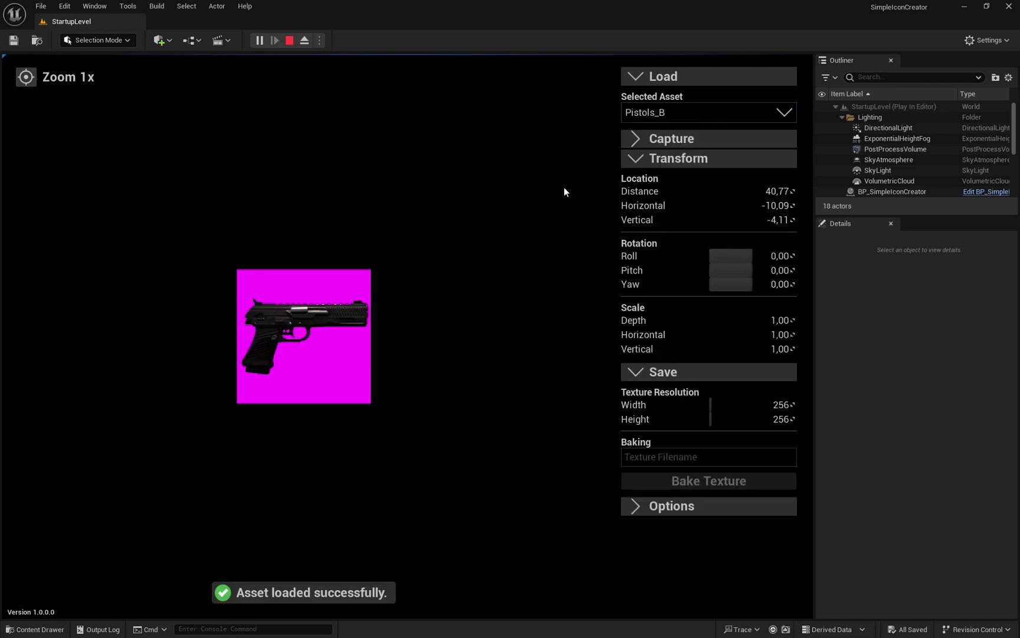